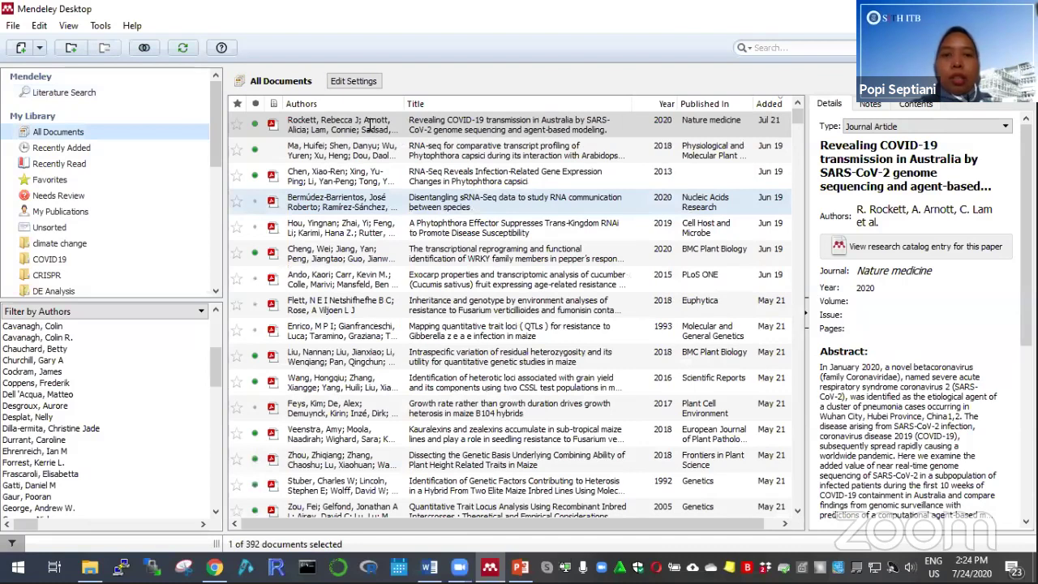
- Open the paper "Revealing COVID-19 transmission in Australia by SARS-CoV-2 genome sequencing and agent-based modeling" for reading, down to its introduction
double_click(369, 121)
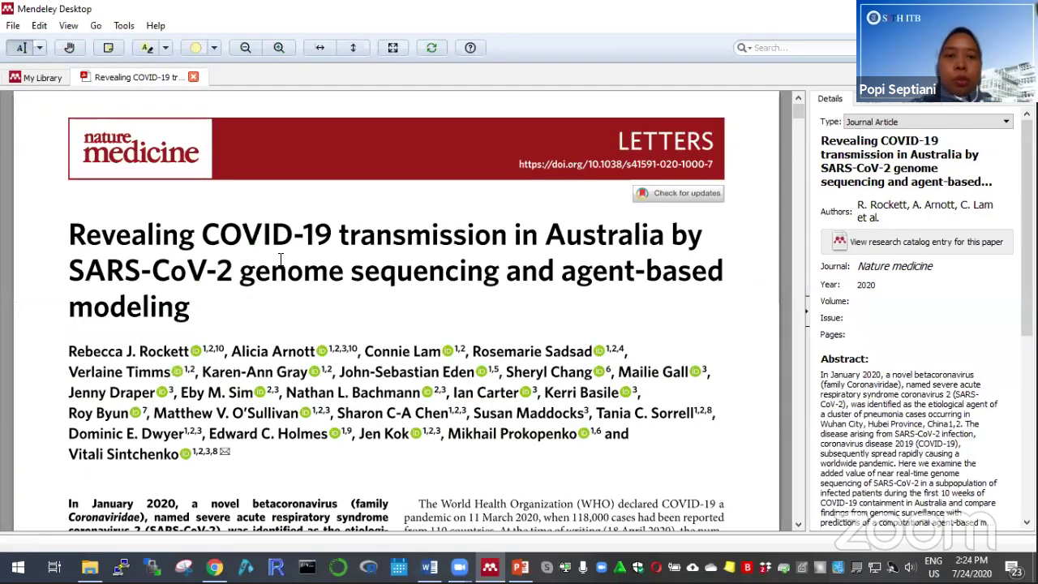
scroll(280, 257, down, 3)
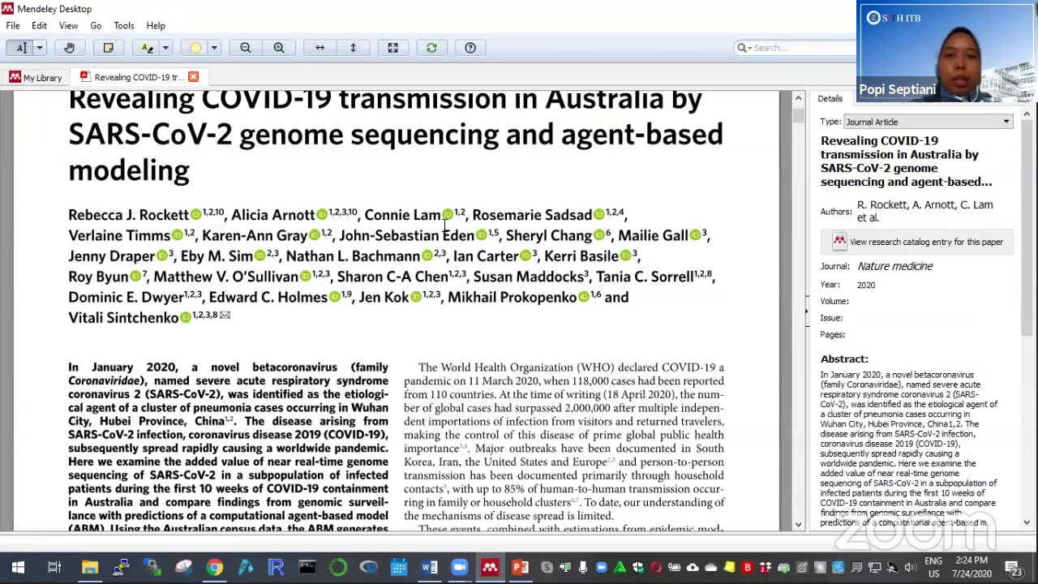
scroll(444, 224, down, 3)
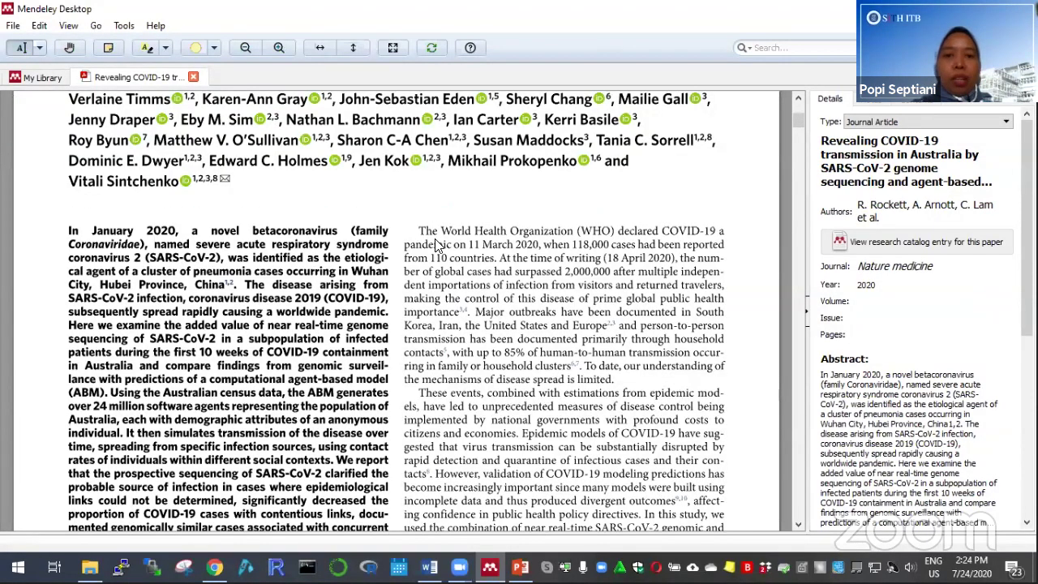
- Select the opening lines of the paragraph on the WHO pandemic declaration and set the annotation colour to yellow
drag(438, 245, 672, 234)
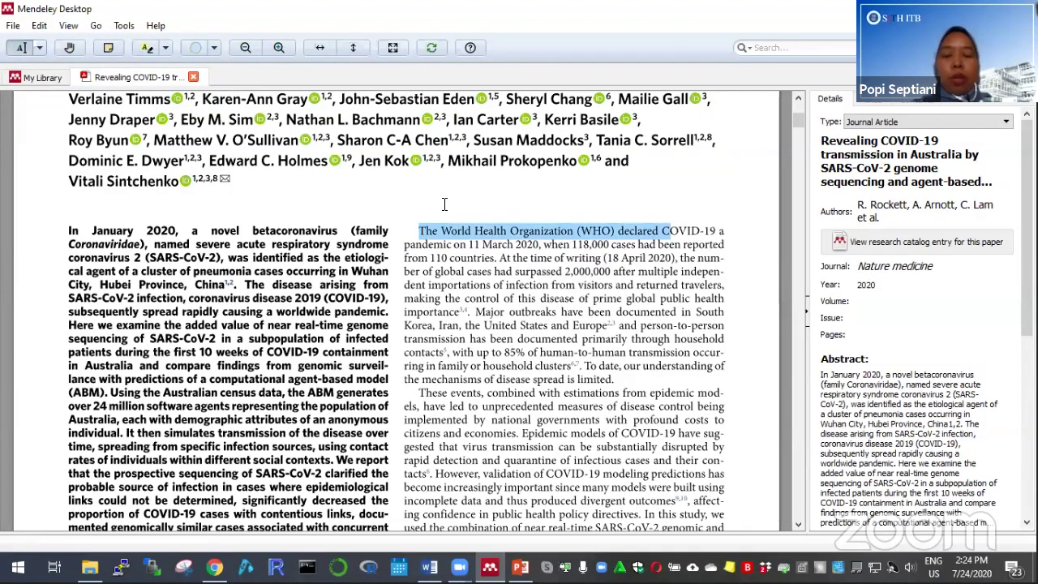
click(213, 48)
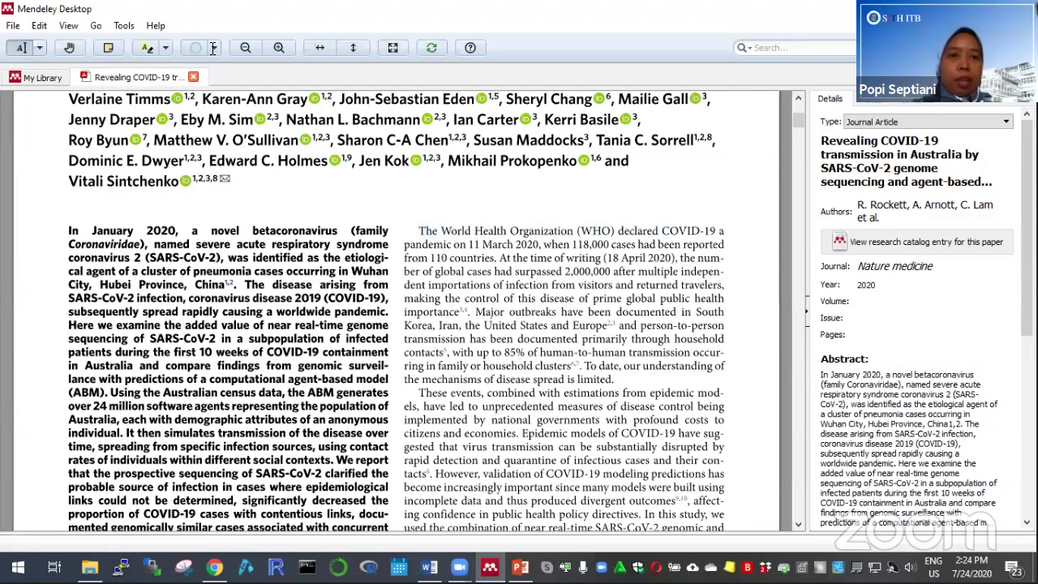
drag(420, 231, 664, 256)
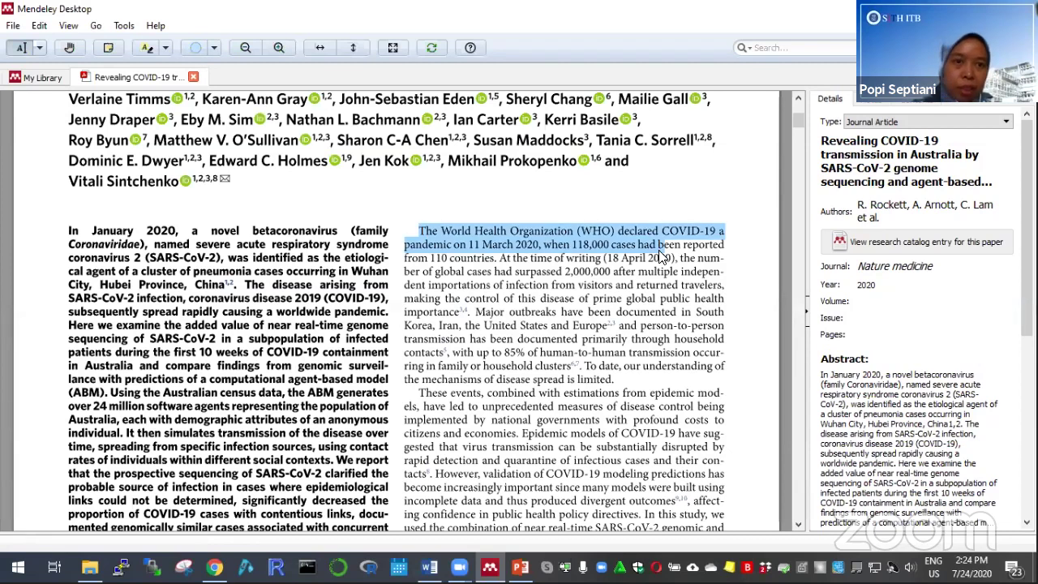
click(213, 49)
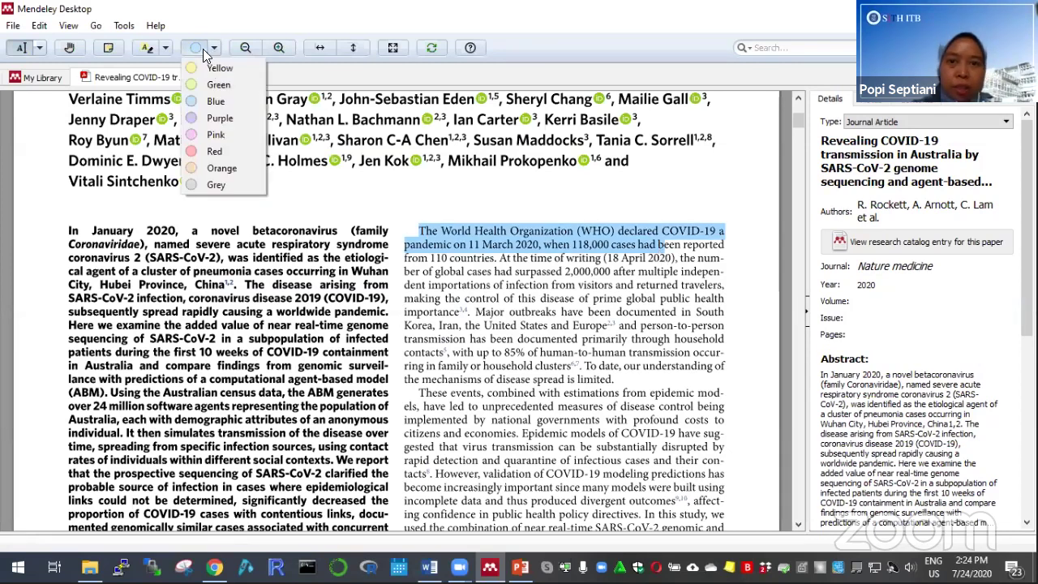
click(215, 64)
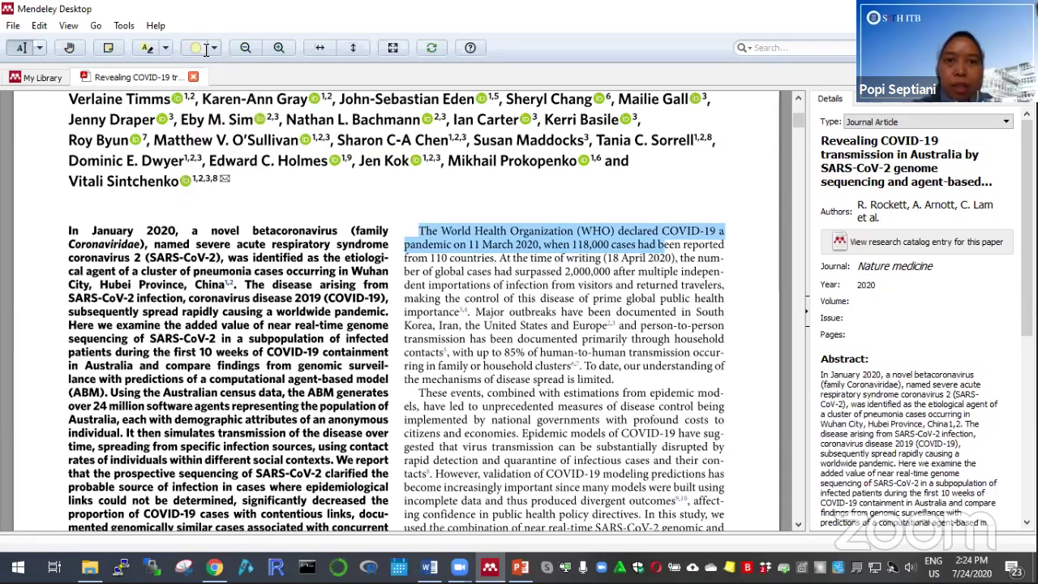
click(324, 179)
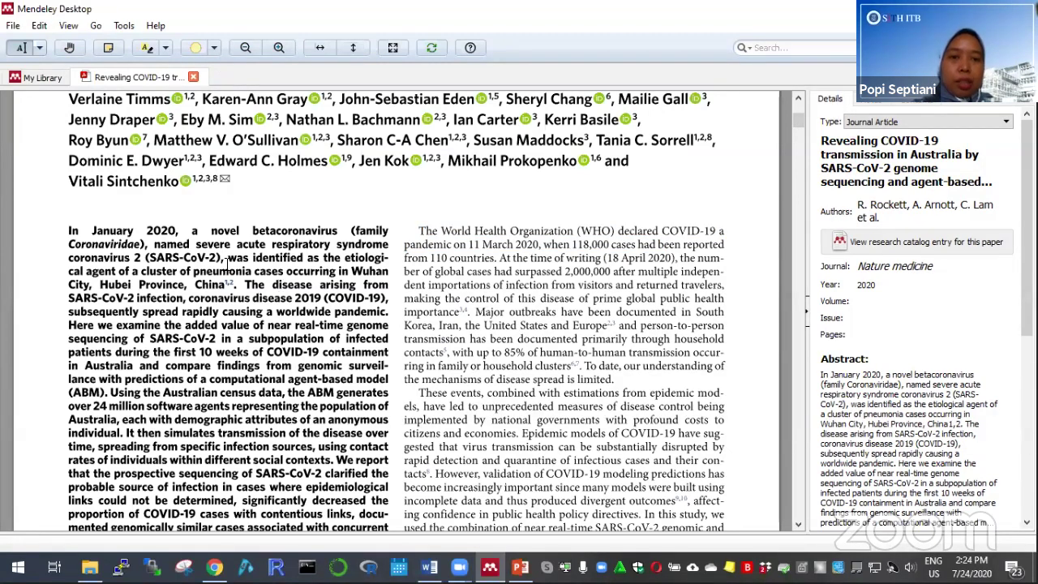
- Select the sentence from "These events, combined with estimations" to "citizens and economies" to bring up its annotation options
scroll(512, 217, down, 1)
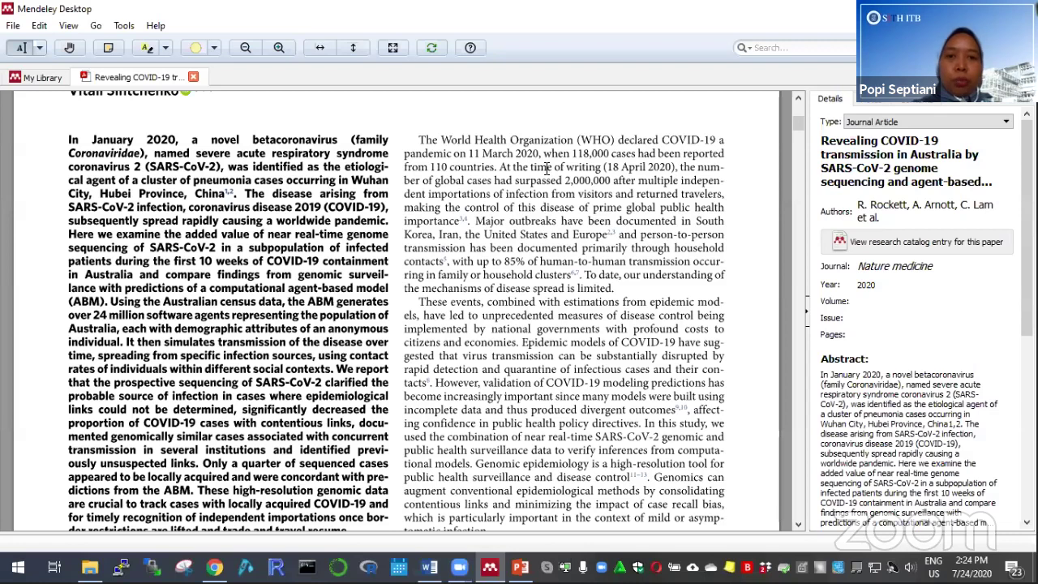
scroll(547, 169, down, 3)
drag(419, 119, 529, 159)
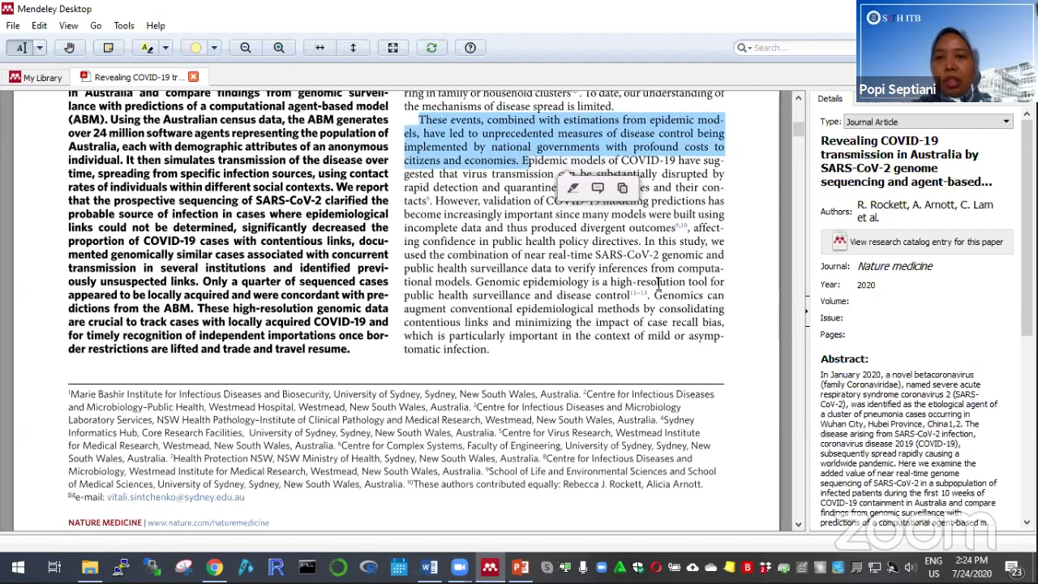
- Inspect the title, authors and year entries in the paper's details
click(906, 154)
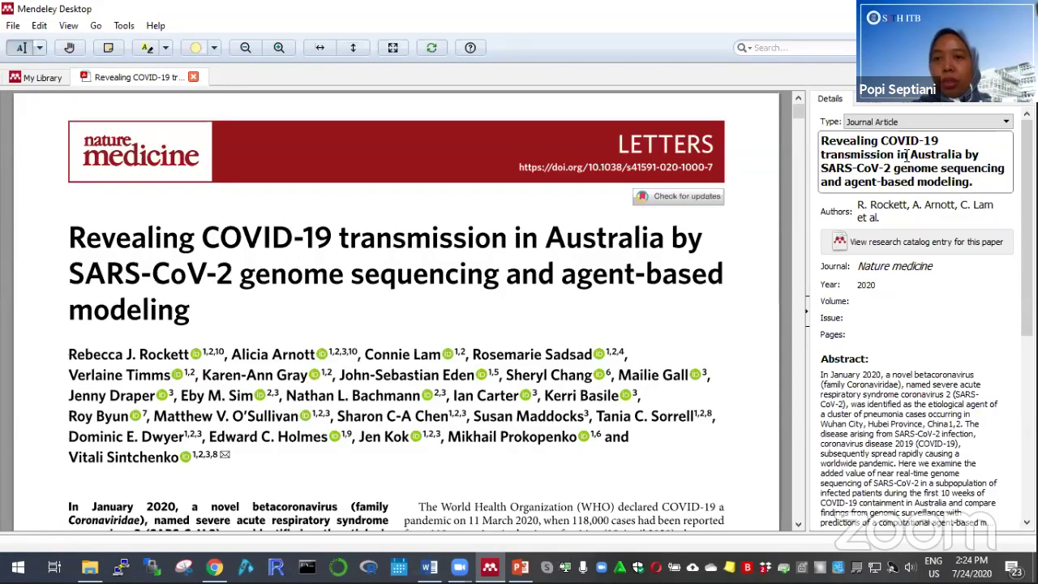
click(901, 204)
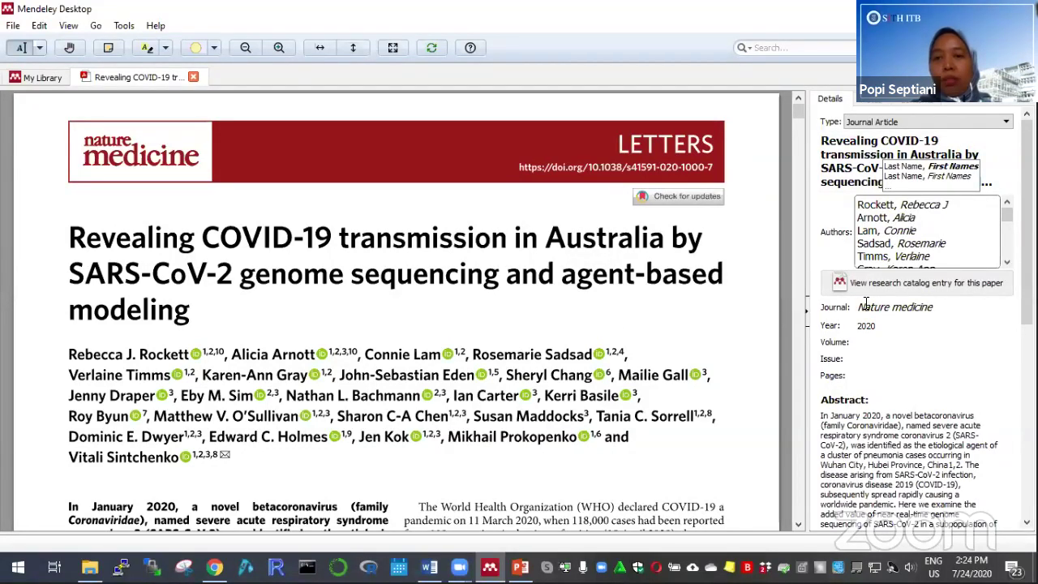
click(621, 322)
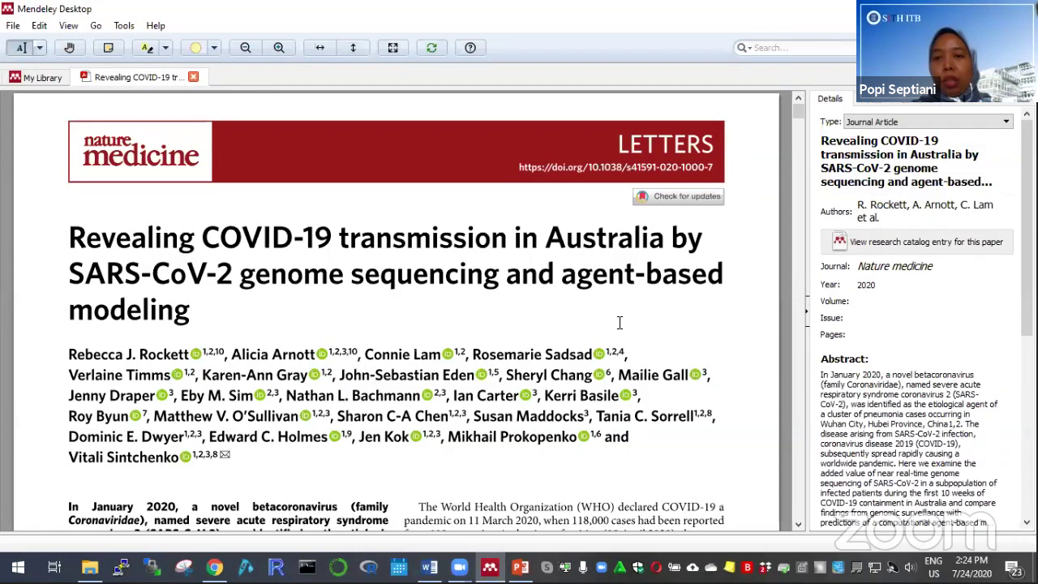
click(881, 323)
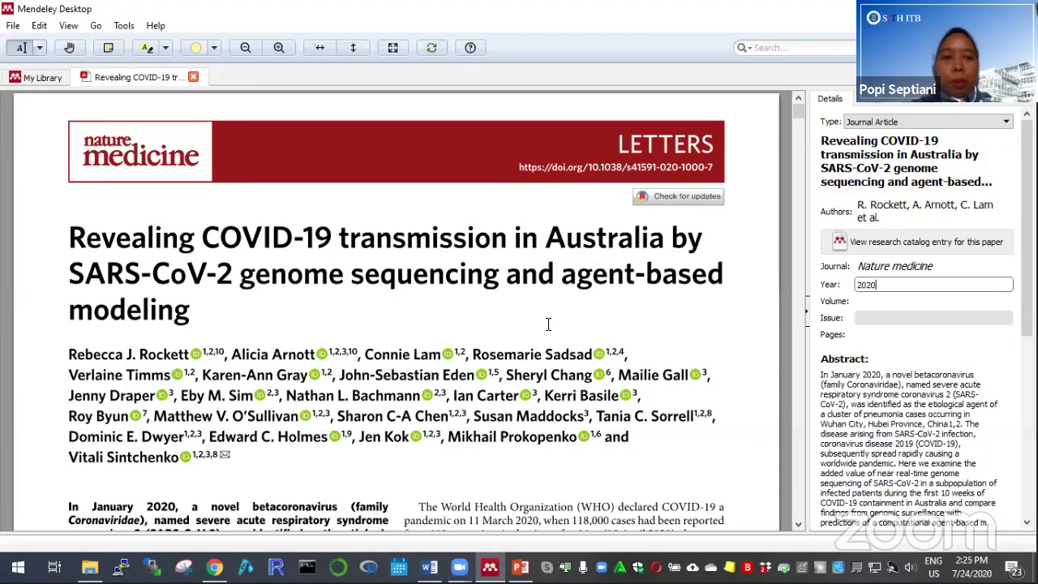
- Check the volume and pages entries against the article's first pages, and return to the library's document list
scroll(182, 467, down, 10)
click(886, 301)
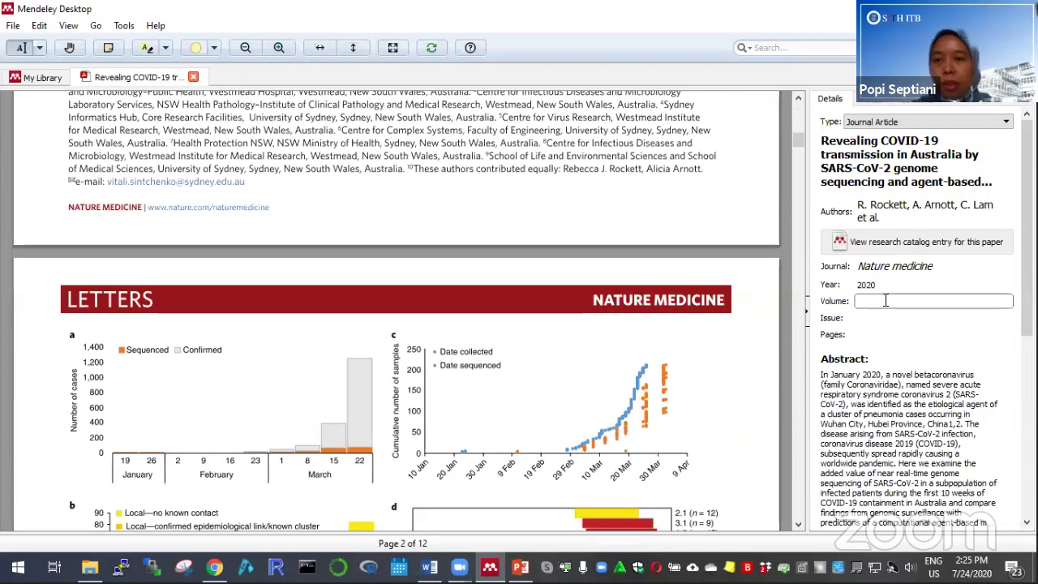
click(430, 198)
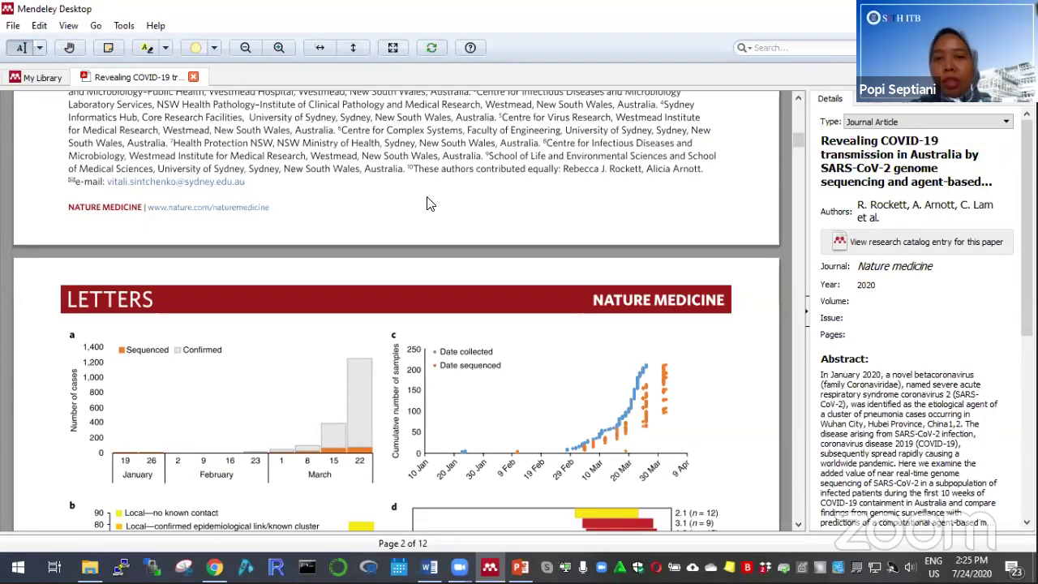
scroll(429, 204, up, 3)
click(865, 301)
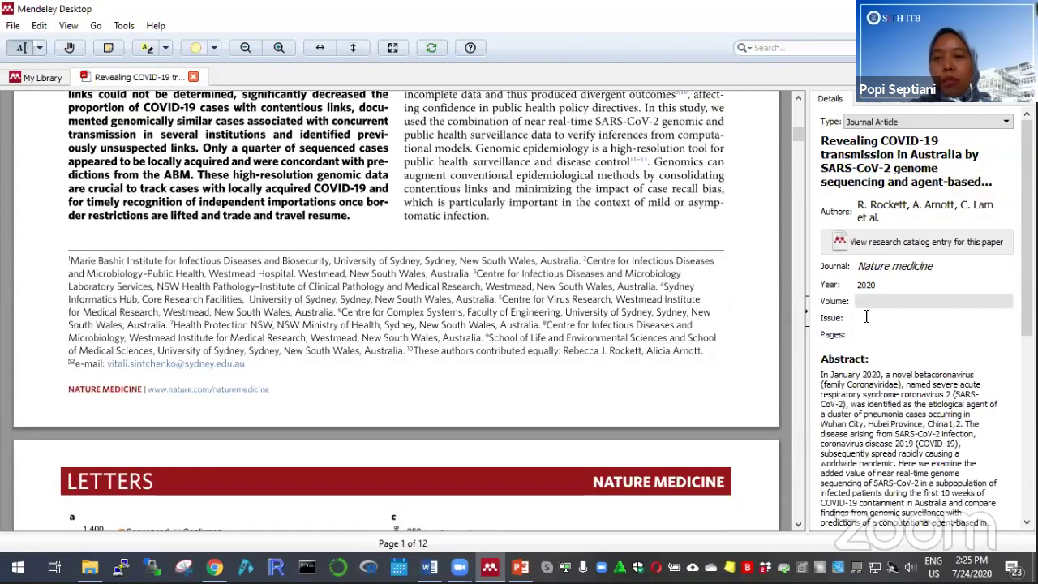
click(873, 334)
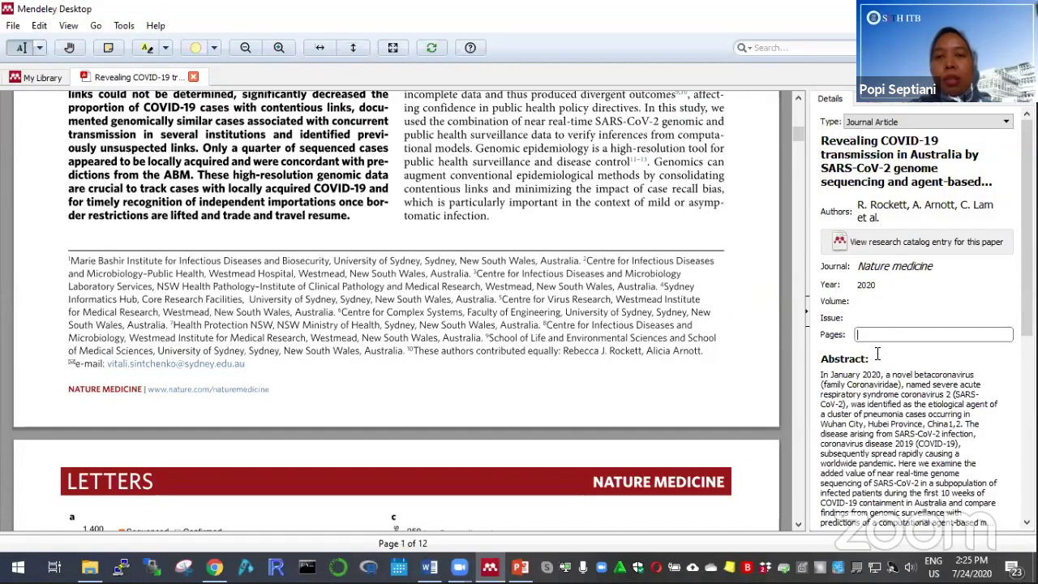
scroll(878, 354, up, 1)
scroll(492, 236, up, 5)
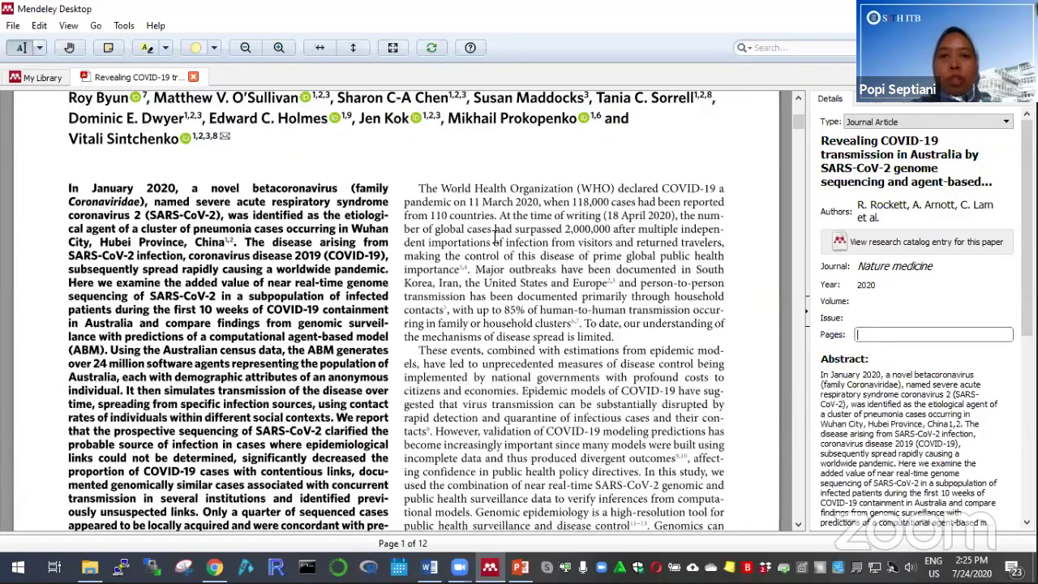
scroll(492, 237, up, 4)
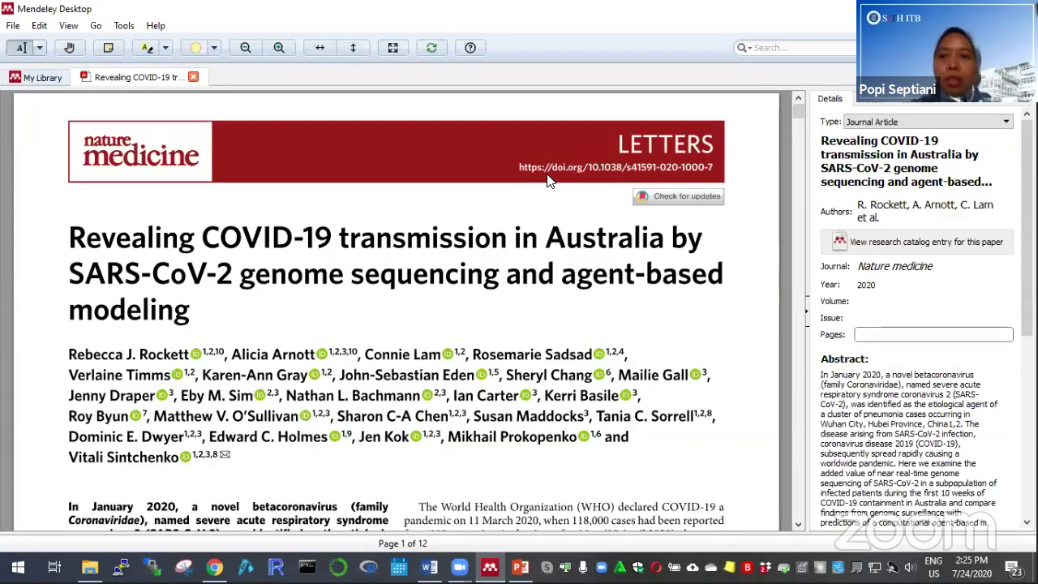
key(ctrl+Tab)
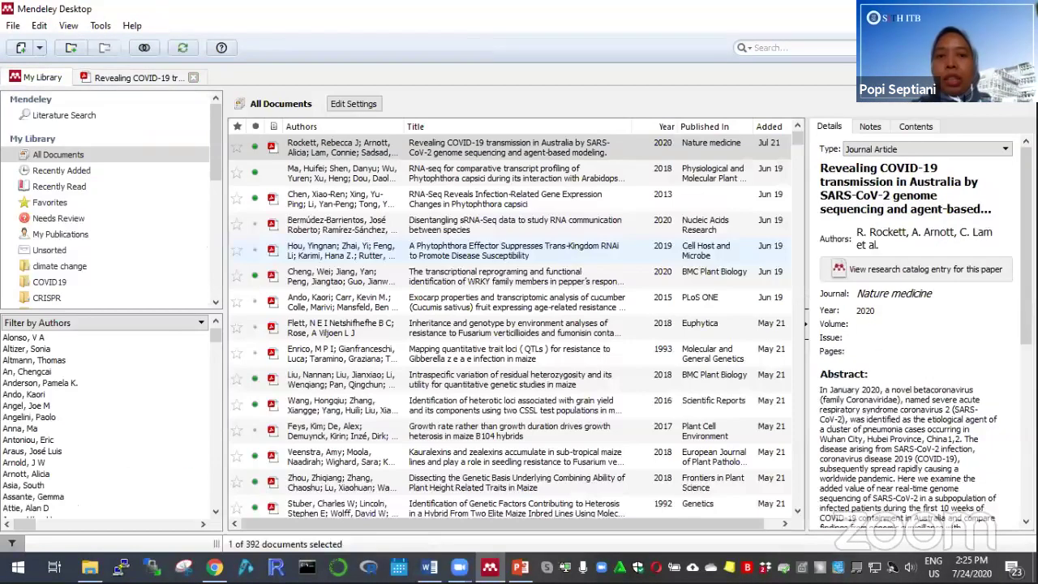
- Change the COVID-19 paper's document type to Computer Program
click(1006, 152)
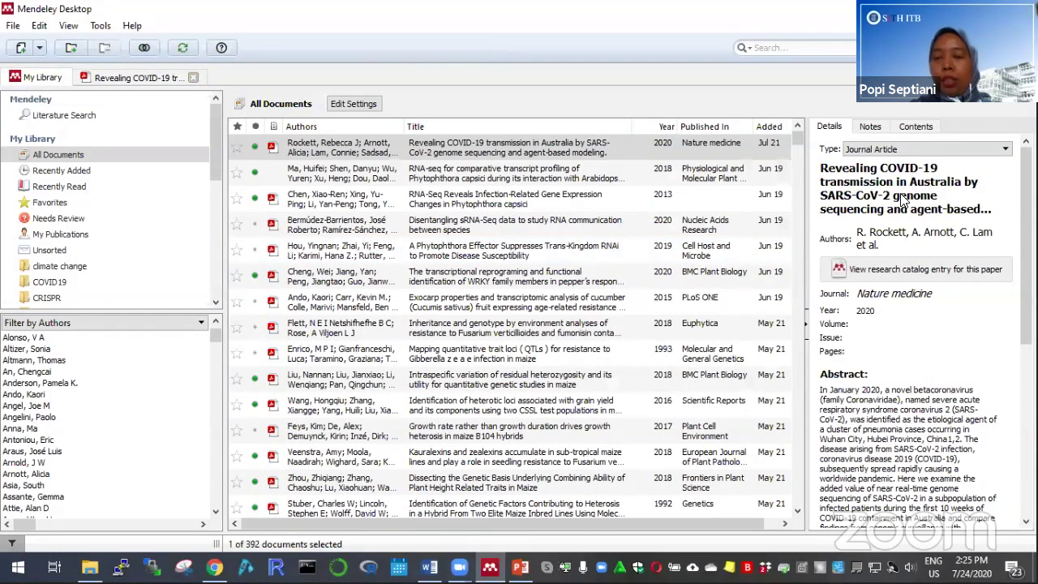
scroll(899, 217, up, 1)
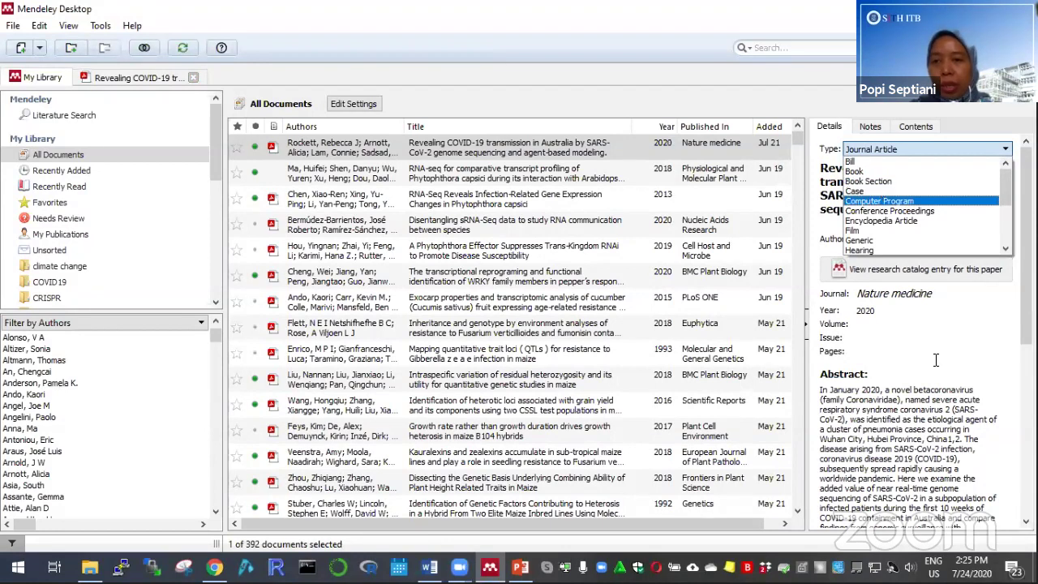
click(883, 202)
scroll(937, 359, down, 5)
scroll(936, 360, down, 4)
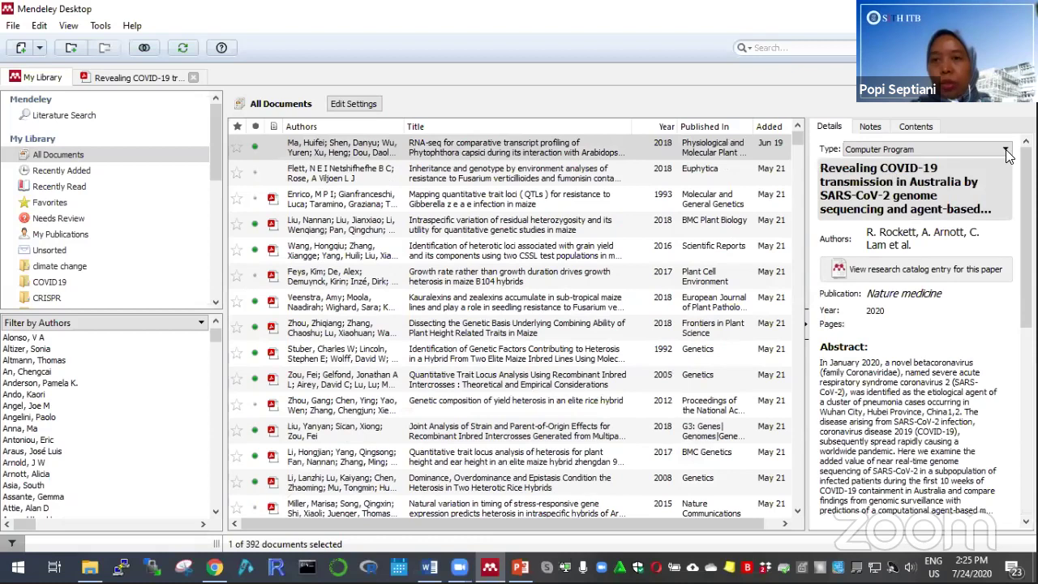
- Set the COVID-19 paper's document type to Book Section and review the detail fields for that type
click(1006, 149)
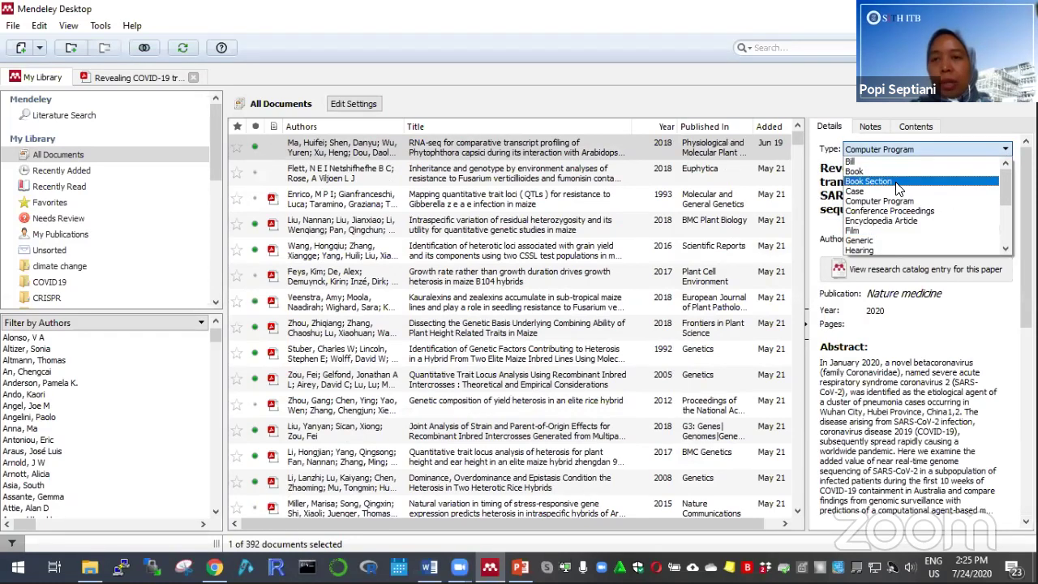
click(898, 181)
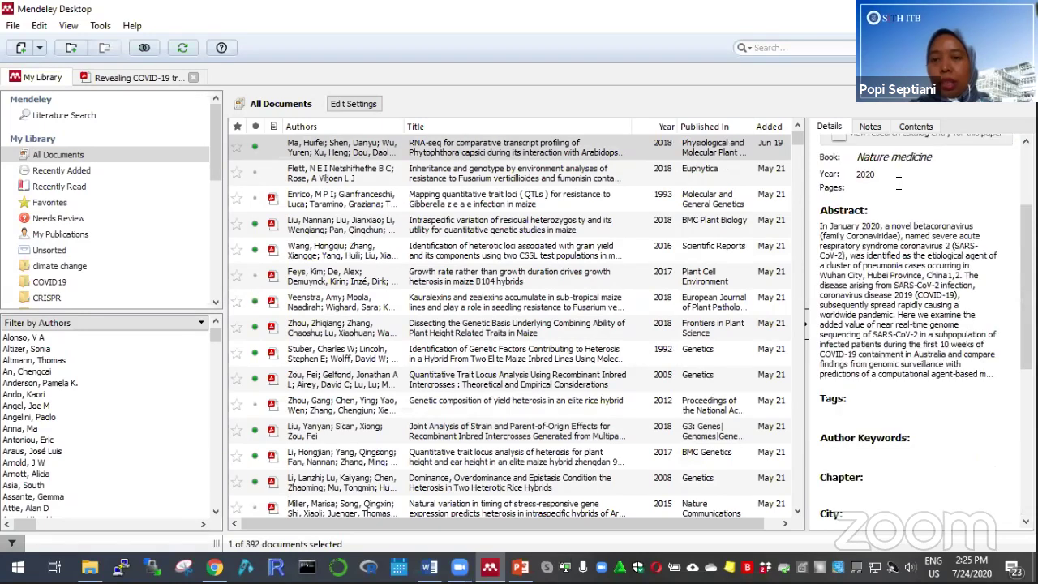
scroll(907, 451, down, 5)
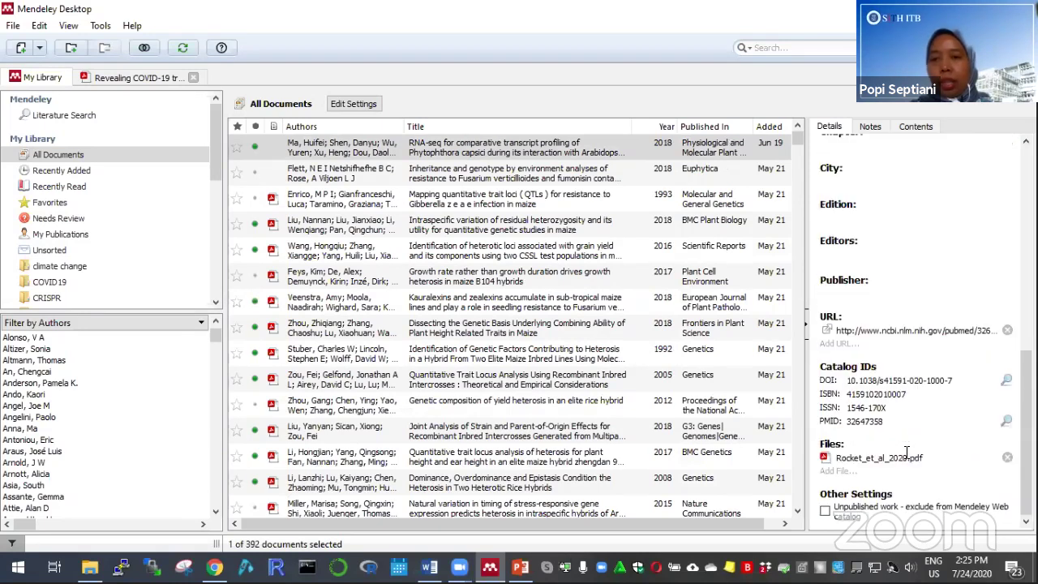
scroll(907, 452, up, 4)
scroll(895, 326, up, 1)
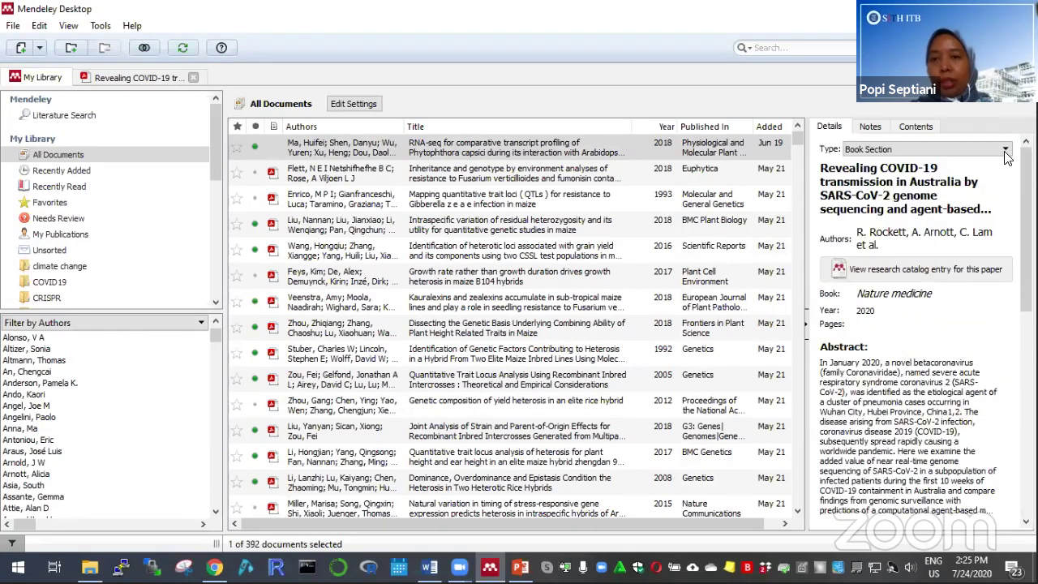
- Review the available document types and examine the paper's remaining details down to the catalog IDs and attached file
click(1006, 150)
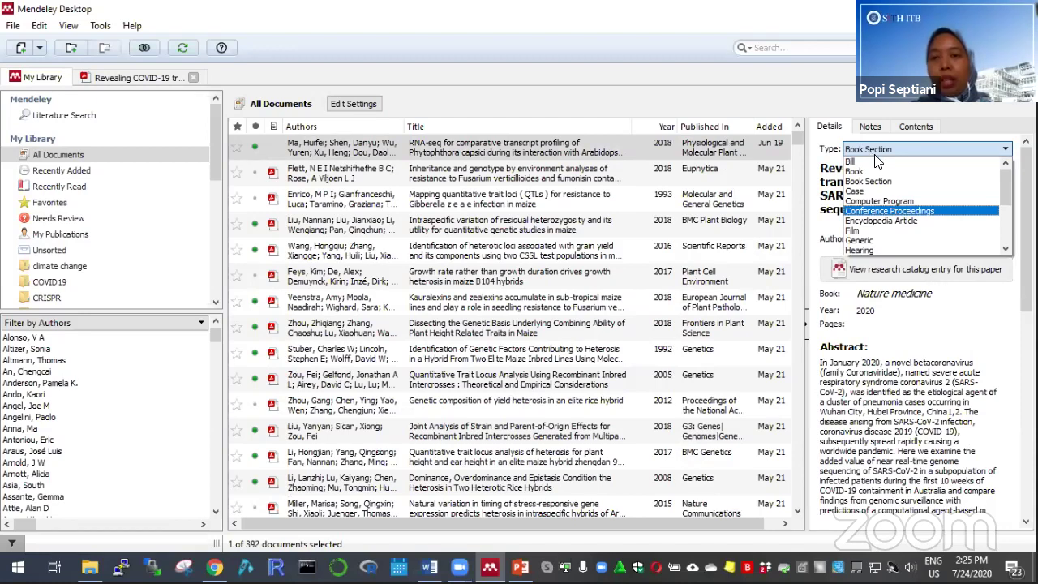
click(933, 307)
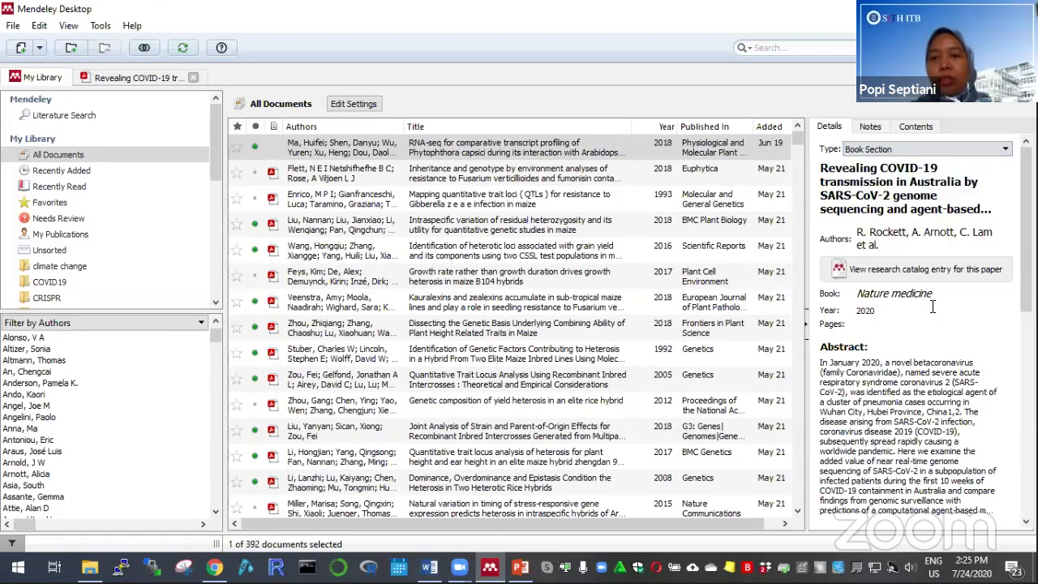
scroll(937, 318, down, 10)
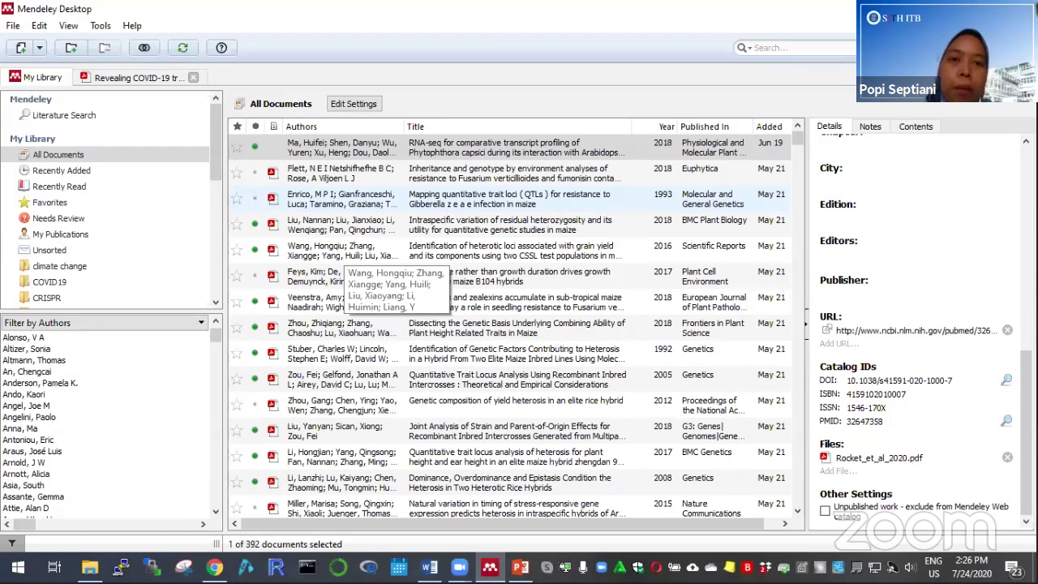
- Switch to Chrome, open the PDF of "Cell type prioritization in single-cell data" and try to capture it with the Mendeley Web Importer
key(alt+Tab)
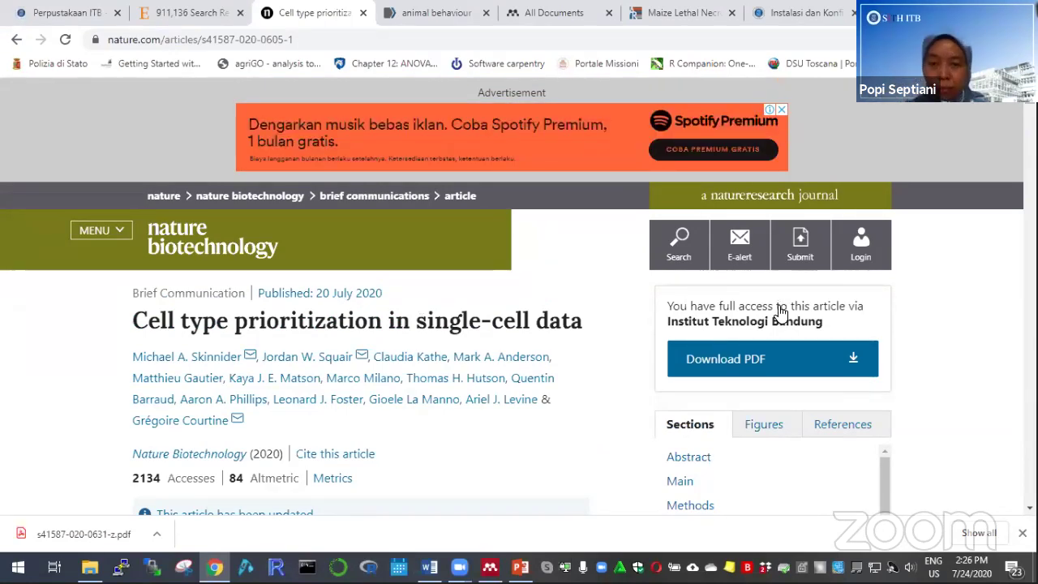
click(741, 365)
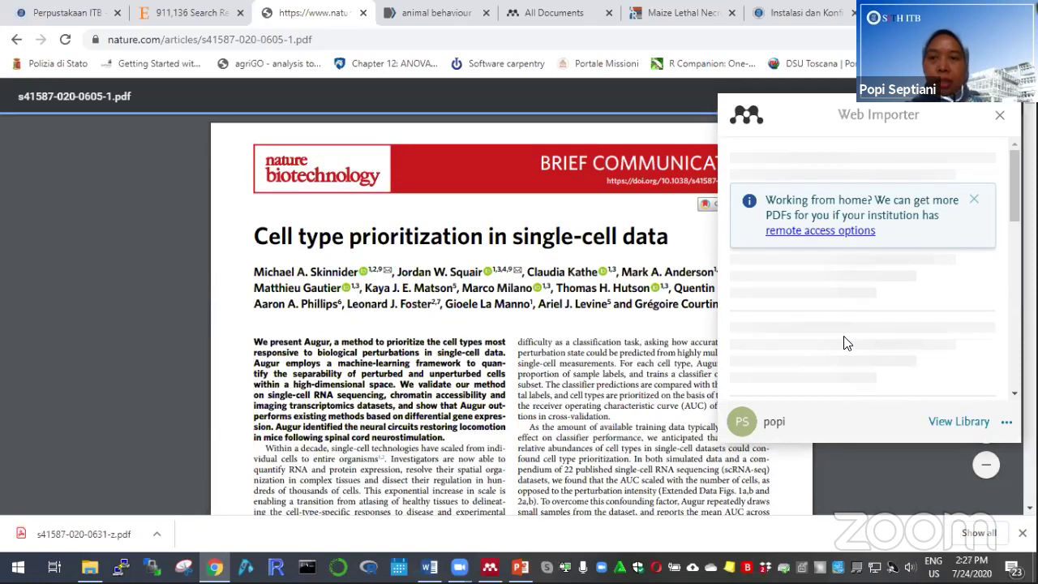
scroll(811, 332, down, 2)
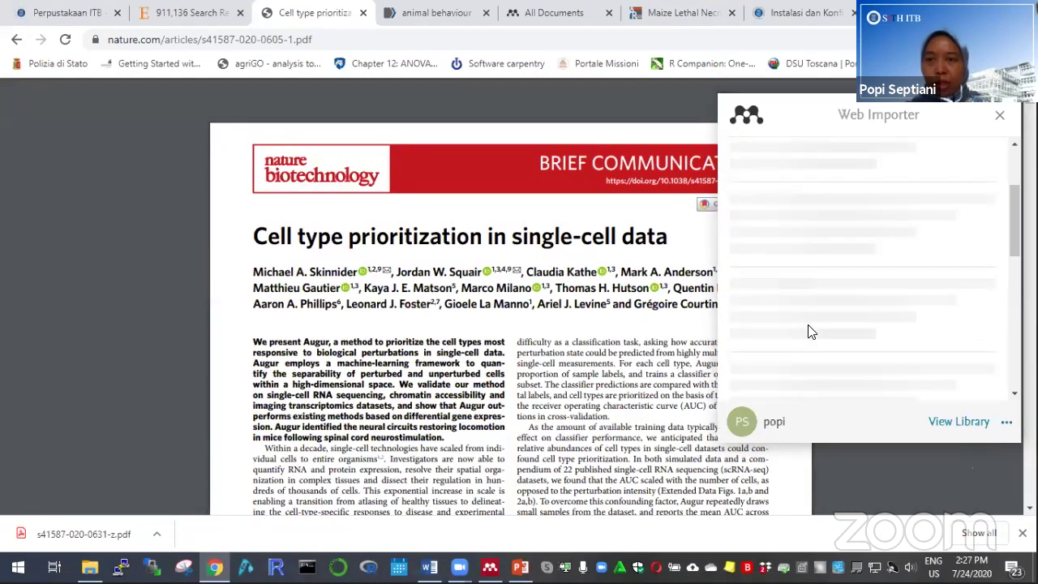
scroll(809, 331, up, 2)
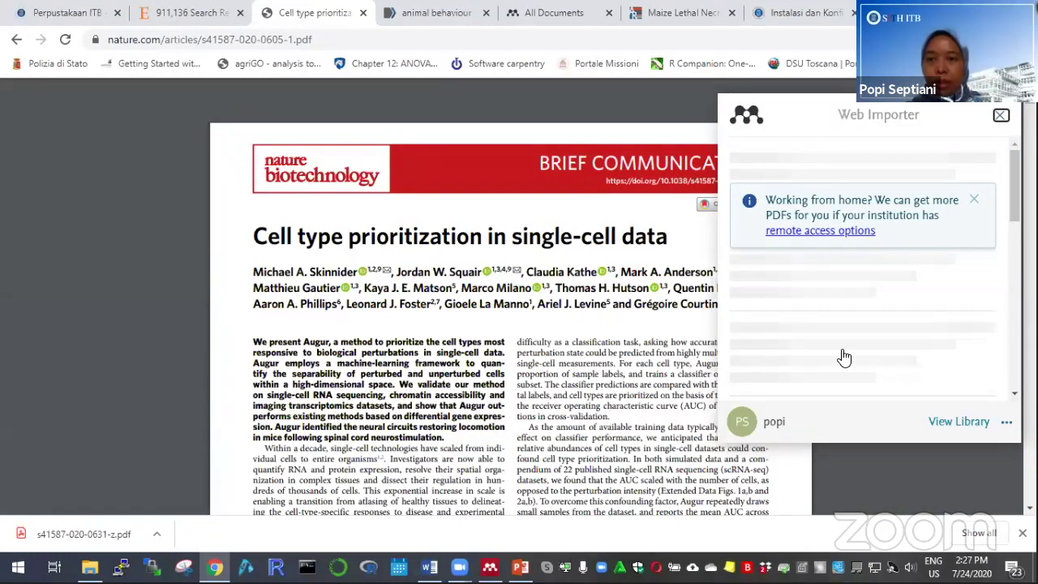
scroll(844, 357, down, 5)
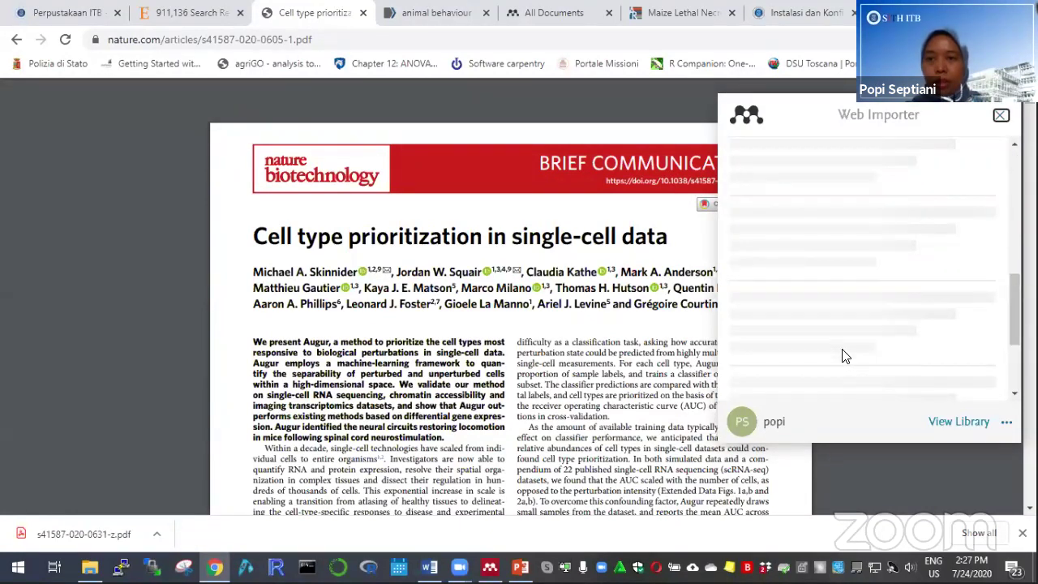
scroll(897, 287, up, 5)
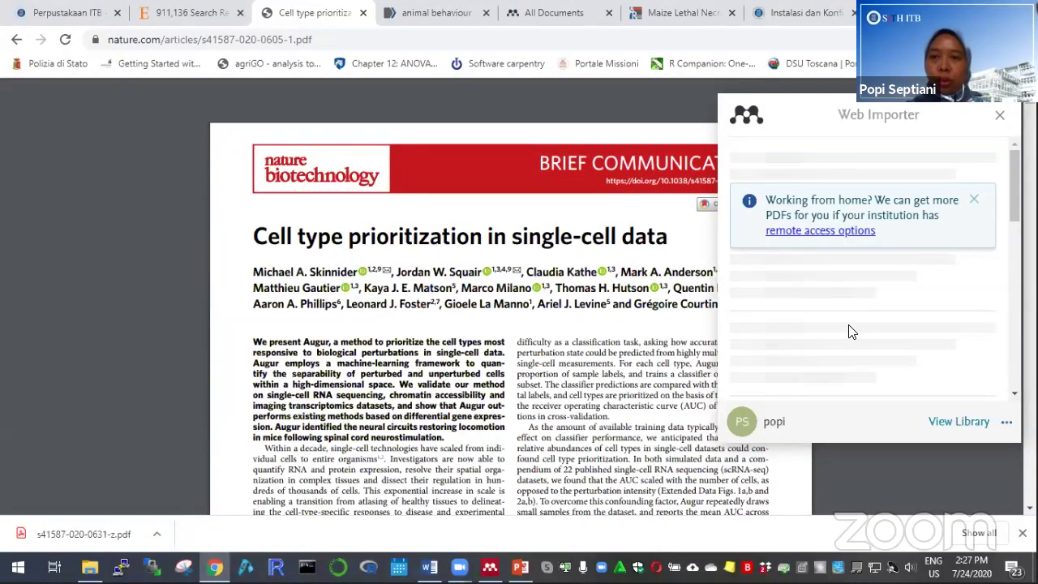
click(976, 202)
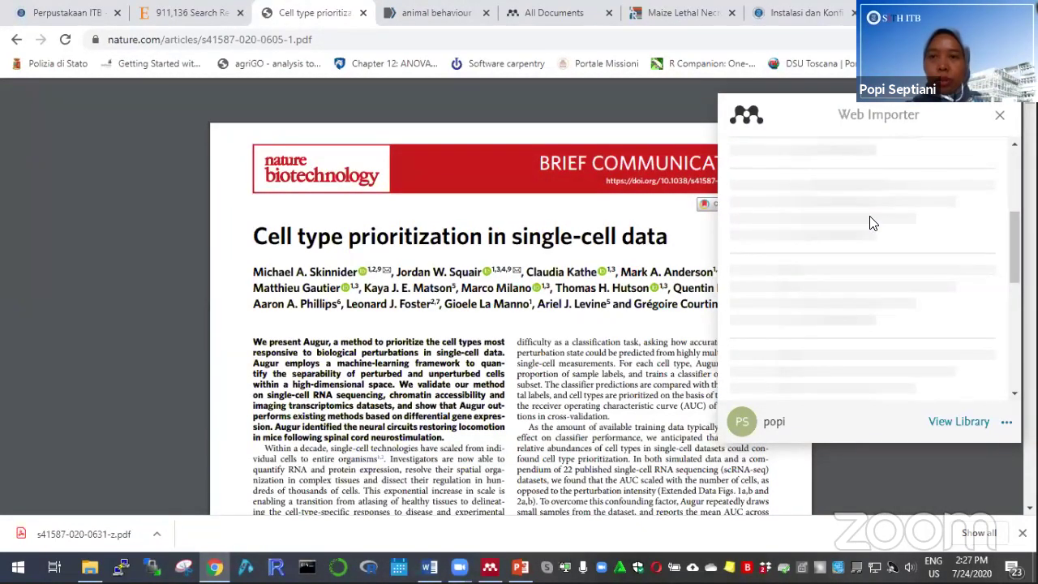
click(428, 14)
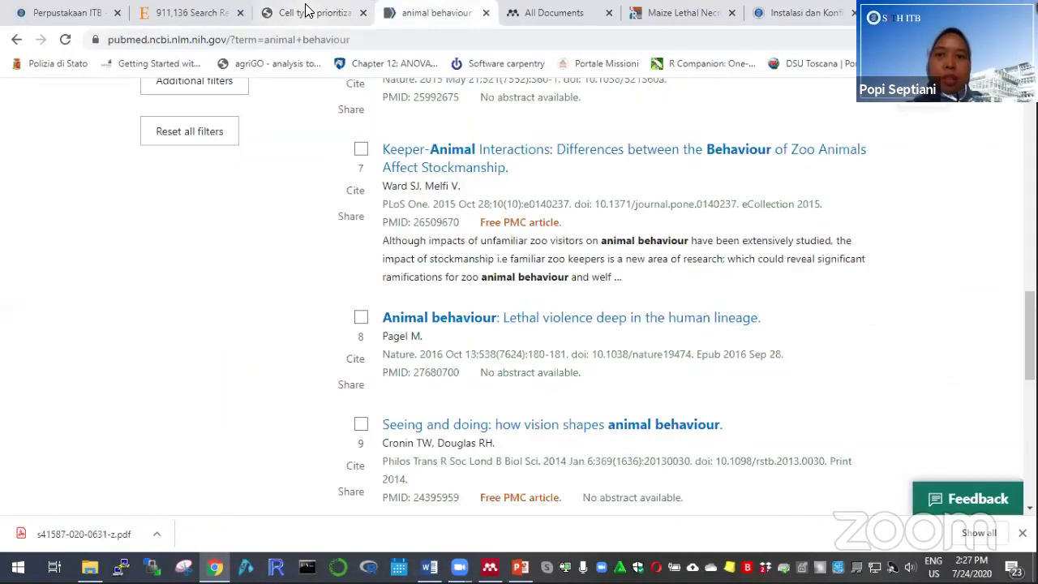
click(307, 11)
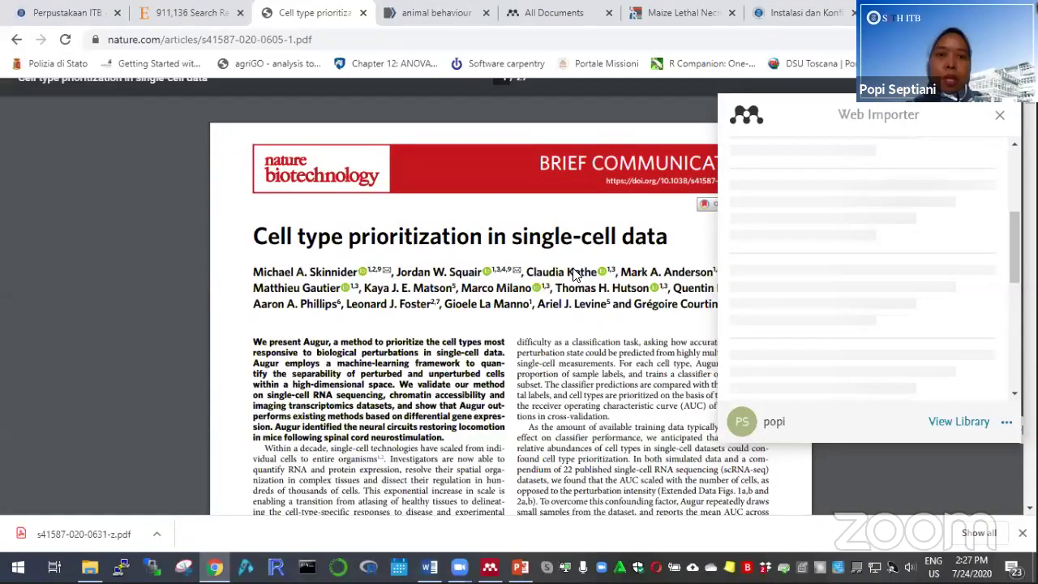
- Open "The Role of Individual Heterogeneity in Collective Animal Behaviour" from the ScienceDirect results and import it with its PDF into My Library
key(ctrl+shift+Tab)
scroll(574, 276, up, 4)
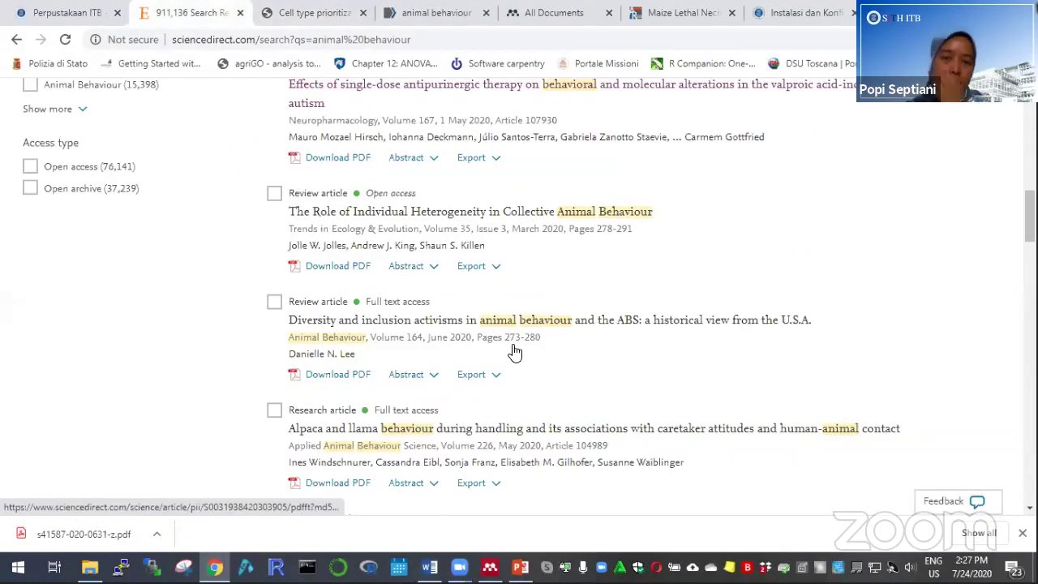
scroll(450, 218, up, 1)
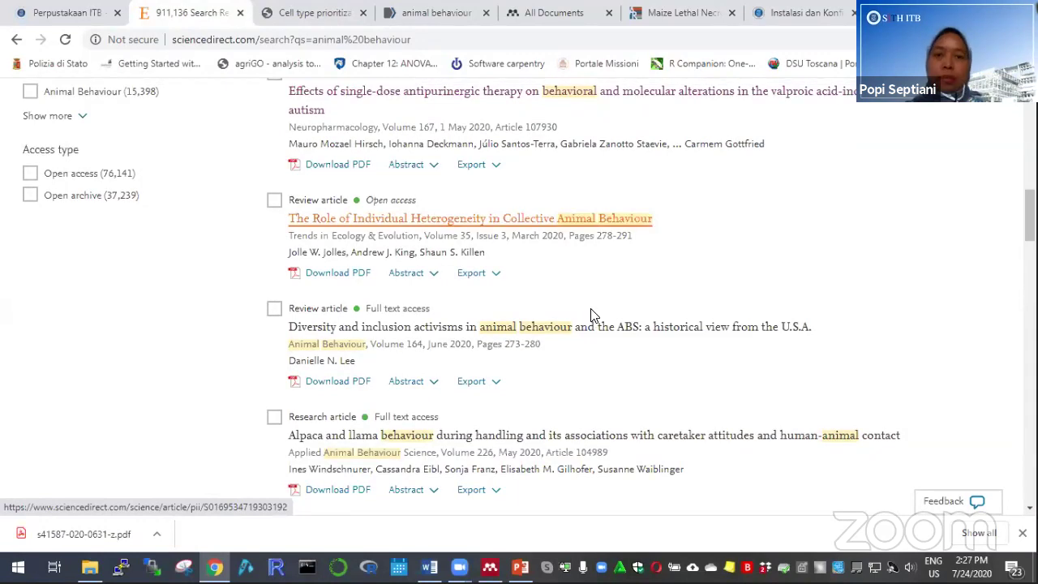
click(573, 225)
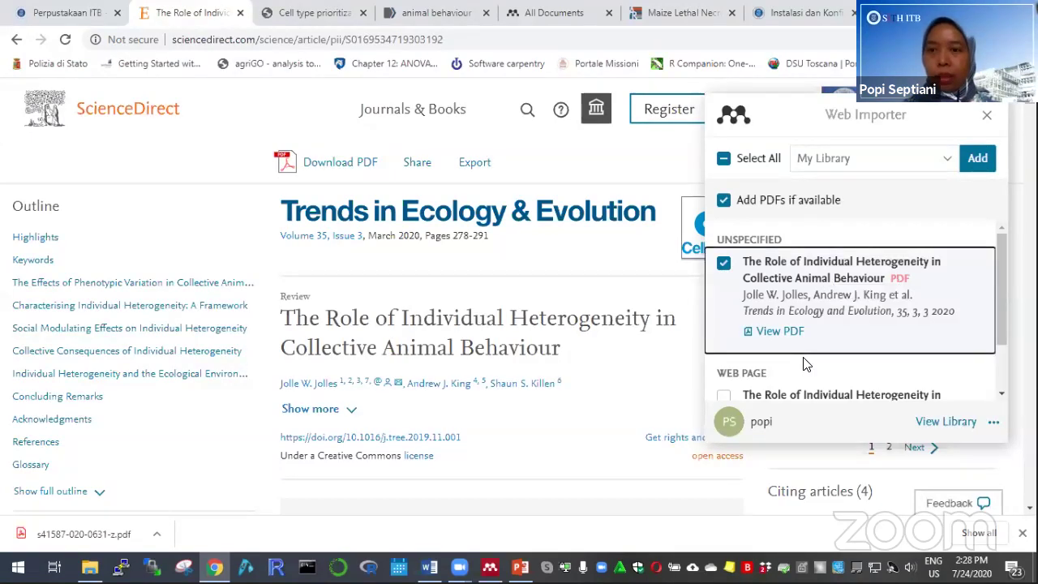
click(890, 300)
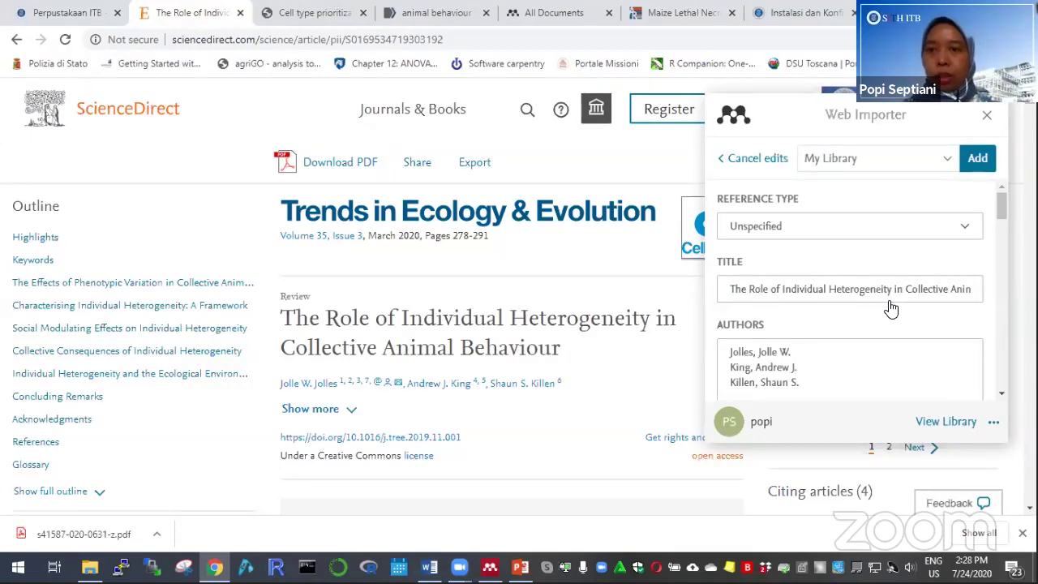
click(978, 160)
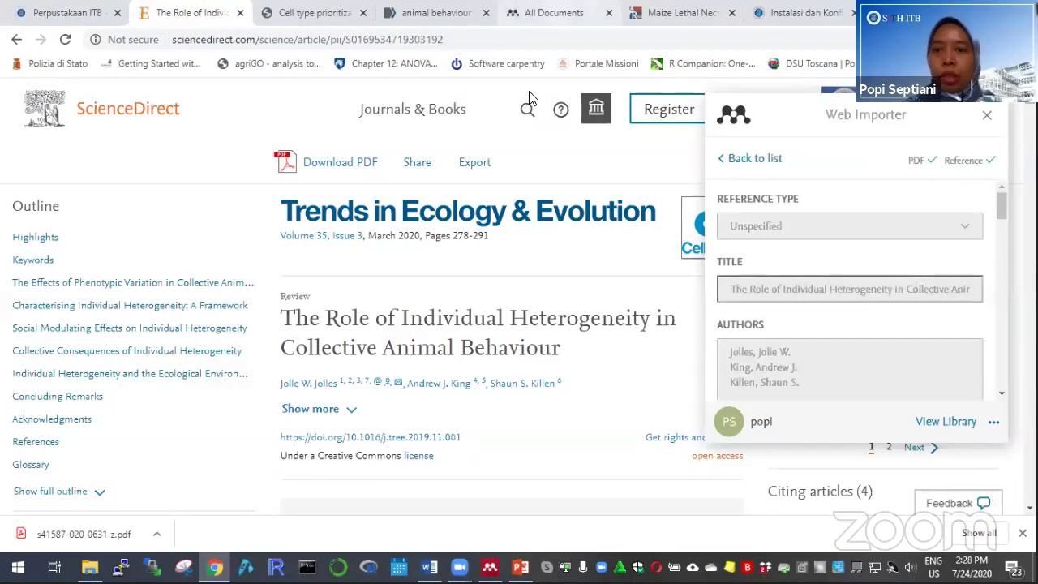
- Go to the Mendeley web library and review the newsfeed's new publications, suggested articles and group posts
key(ctrl+5)
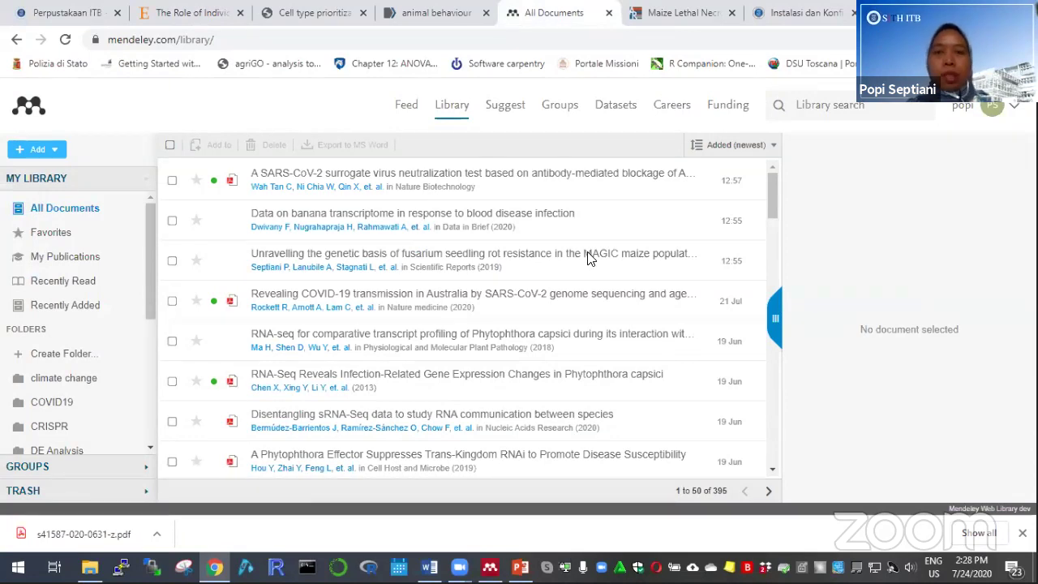
click(454, 180)
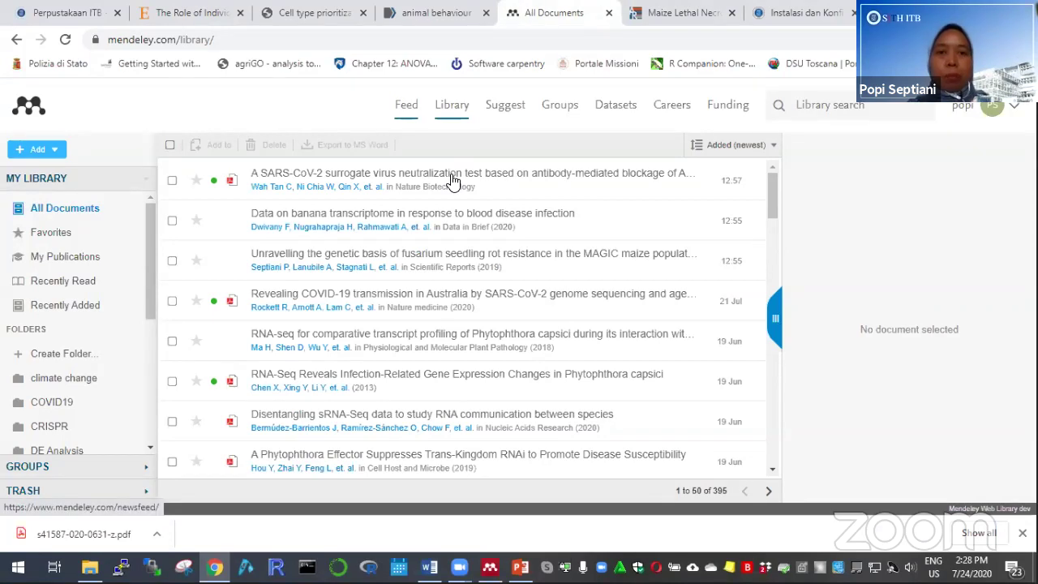
click(406, 106)
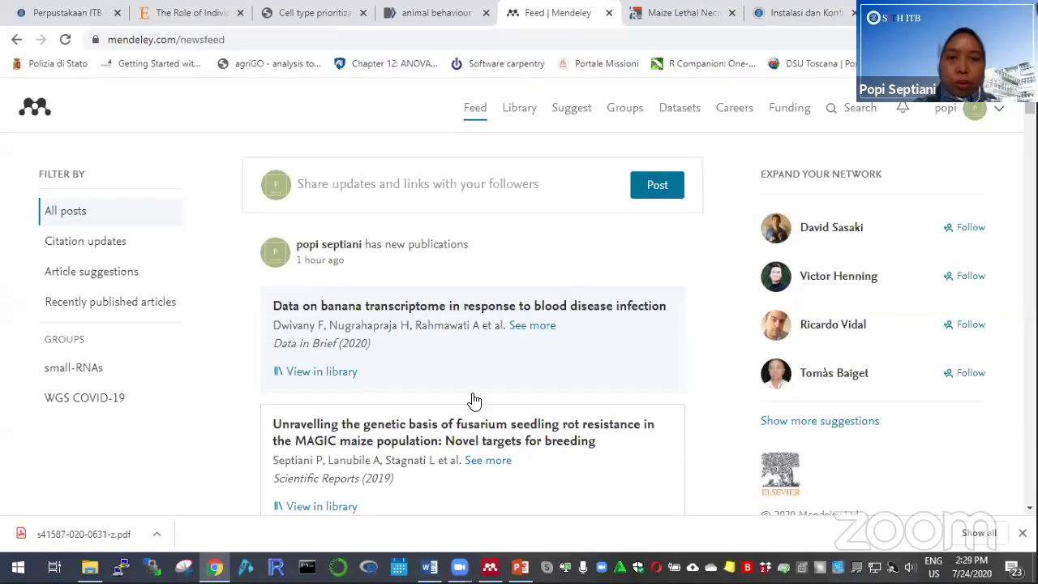
scroll(474, 400, down, 1)
scroll(612, 423, down, 1)
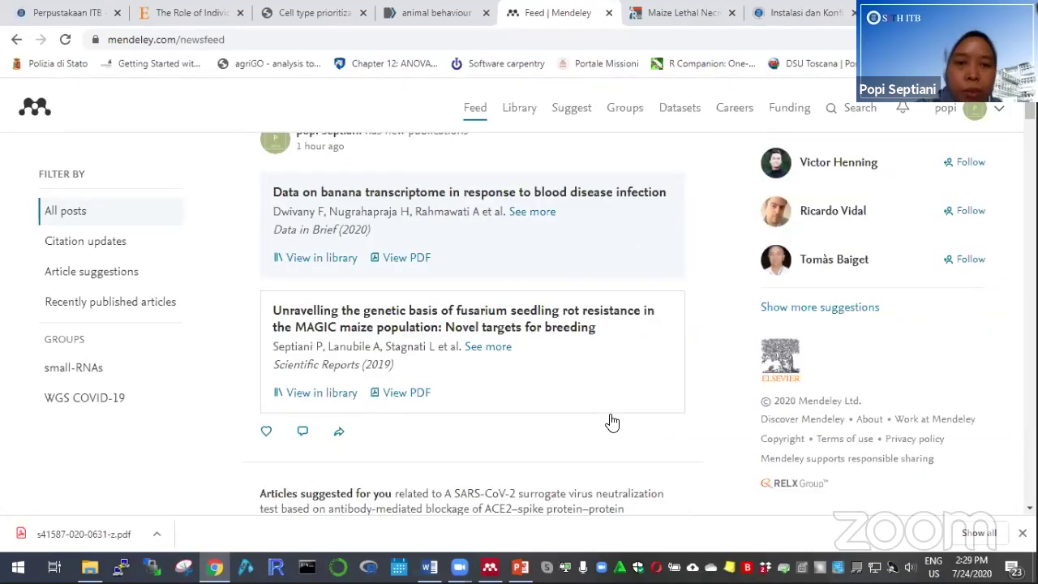
scroll(324, 318, down, 2)
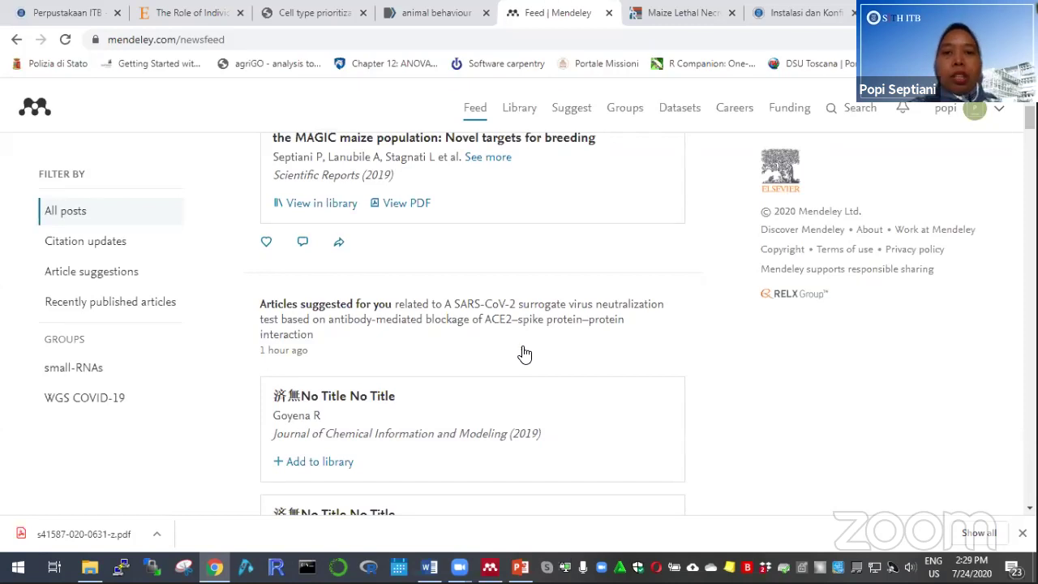
scroll(524, 354, down, 1)
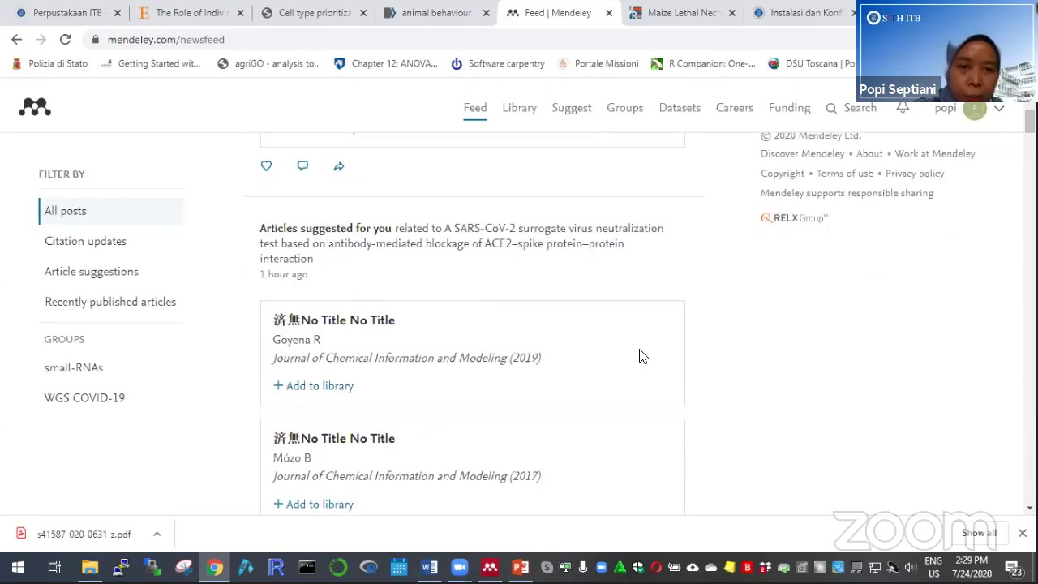
scroll(641, 355, down, 3)
scroll(641, 356, down, 4)
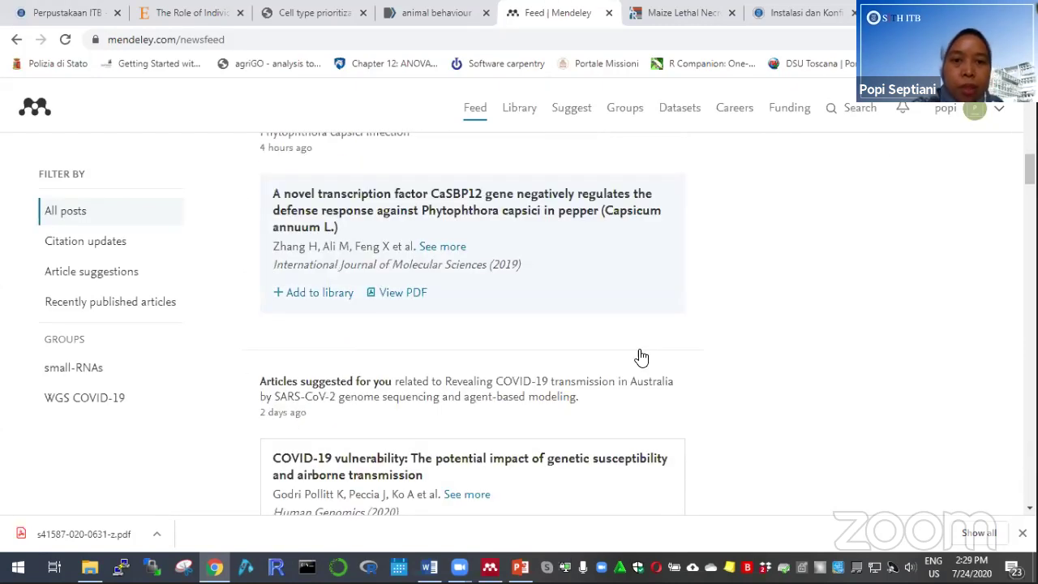
scroll(641, 357, down, 5)
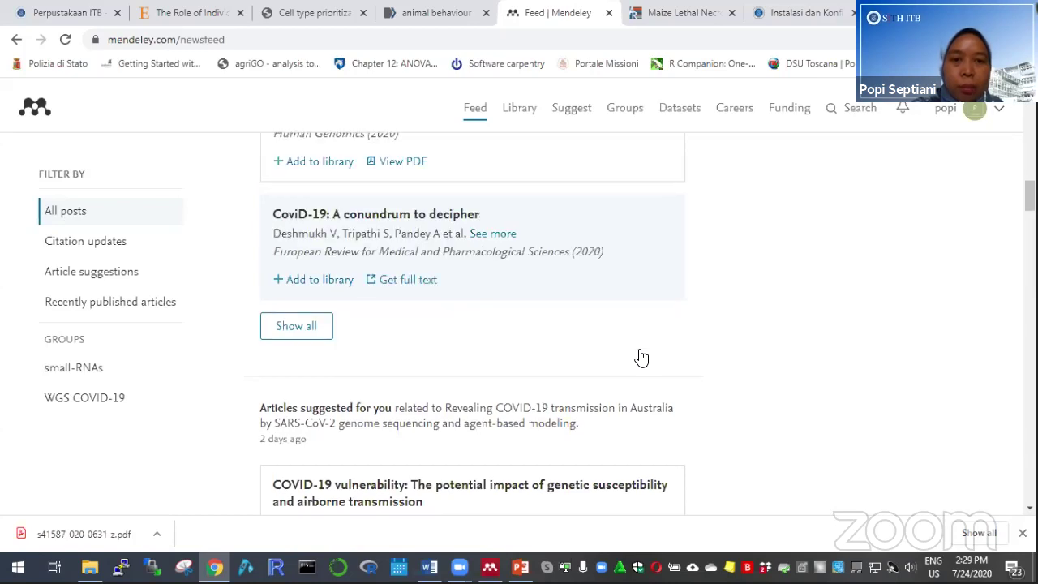
scroll(641, 357, down, 2)
scroll(640, 356, down, 5)
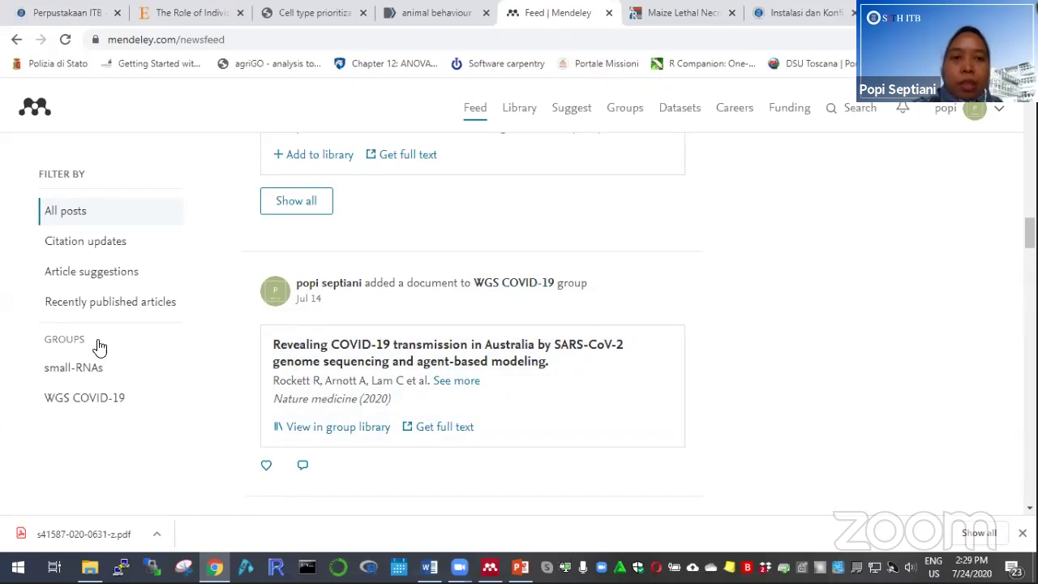
scroll(97, 347, down, 1)
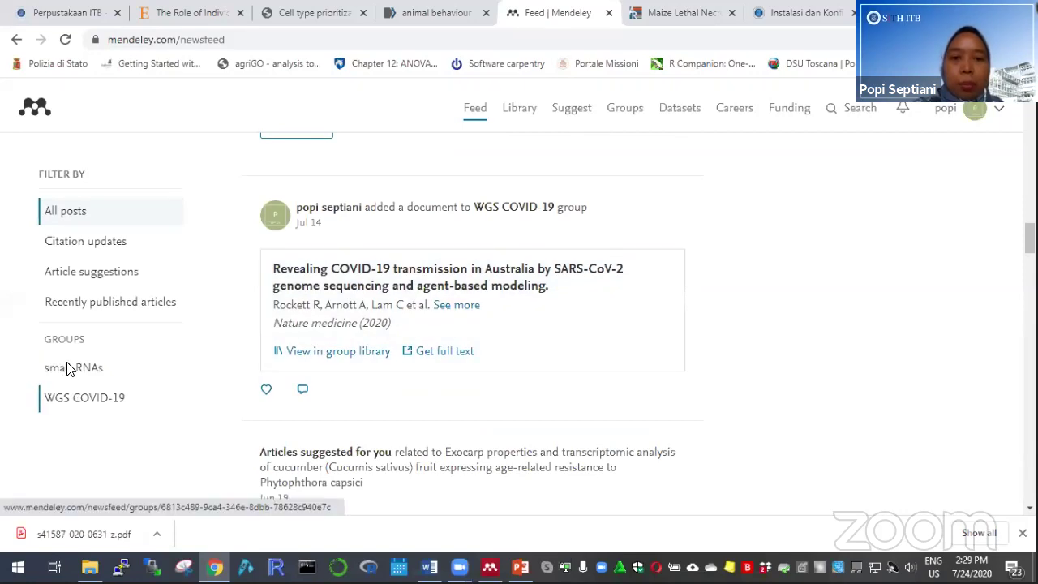
scroll(66, 368, up, 5)
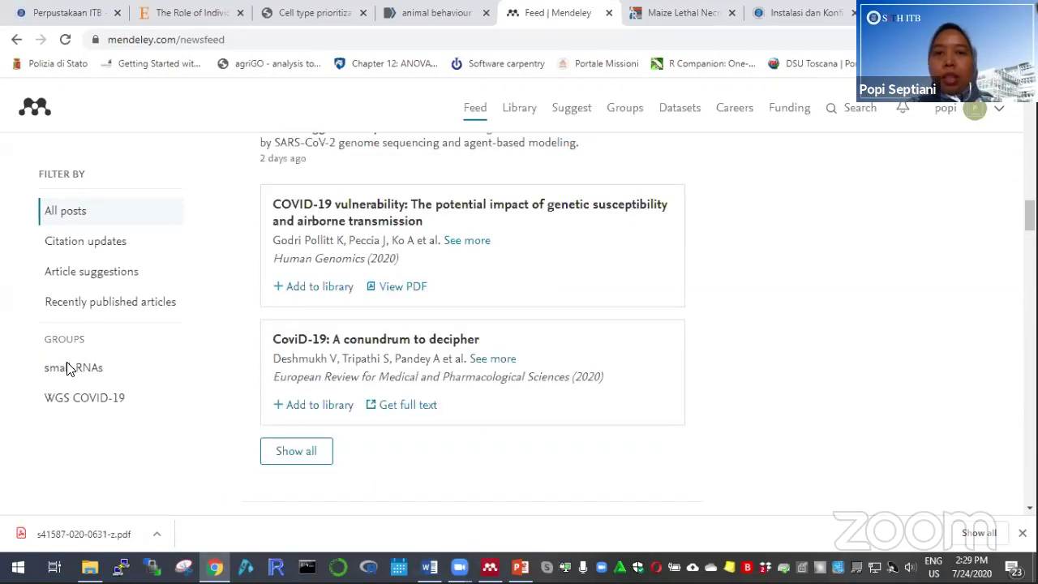
scroll(516, 381, up, 3)
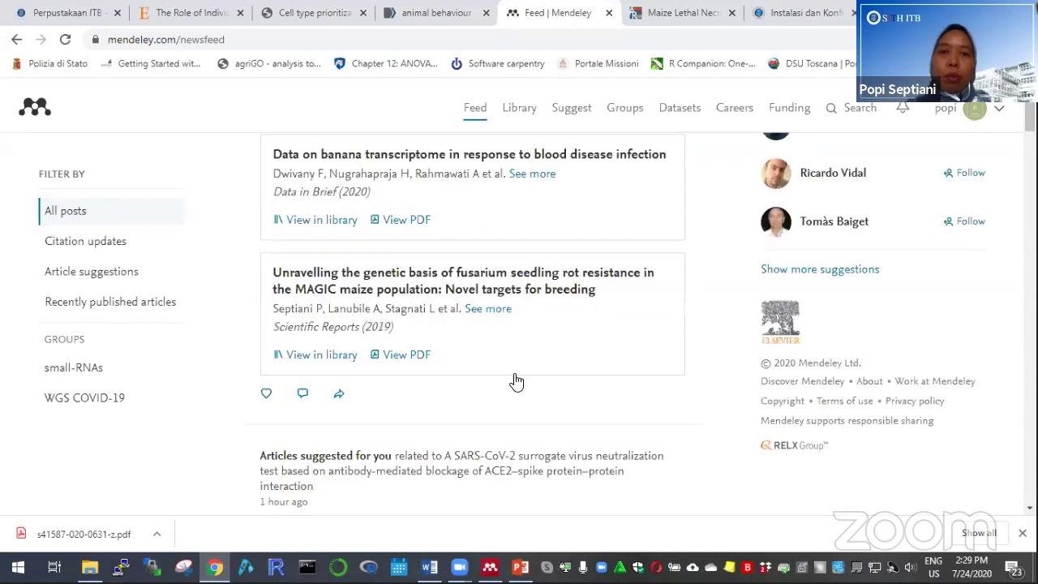
scroll(514, 113, up, 2)
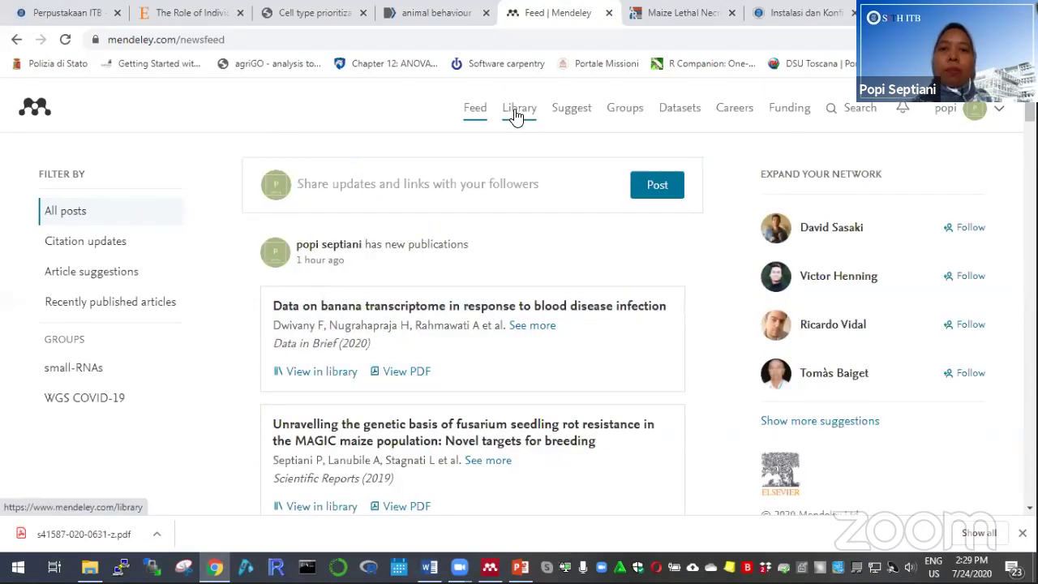
- Reopen the web library's document list and compare it with All Documents in Mendeley Desktop, selecting the Phytophthora capsici RNA-seq paper there
click(517, 113)
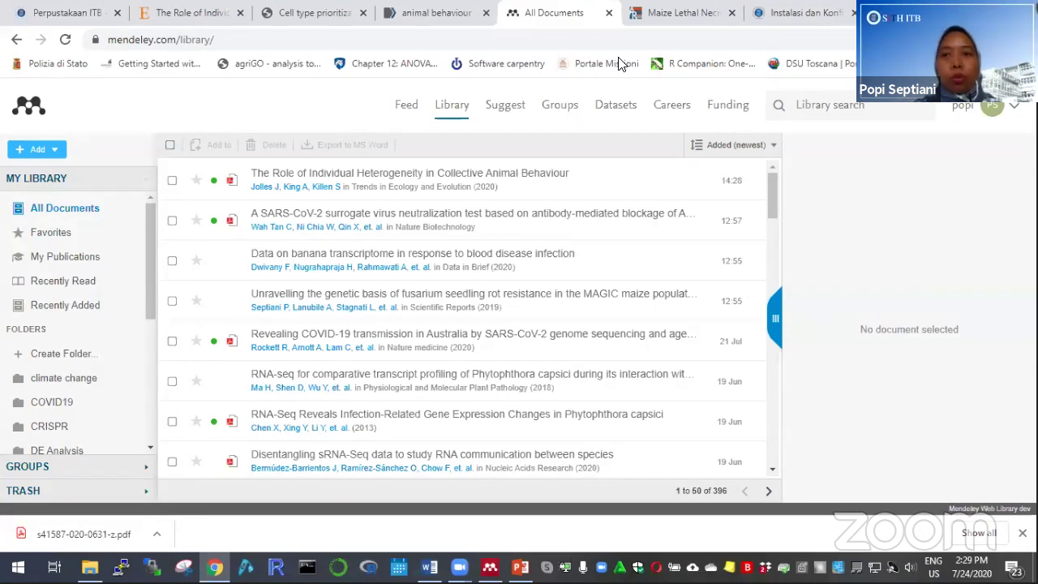
key(alt+Tab)
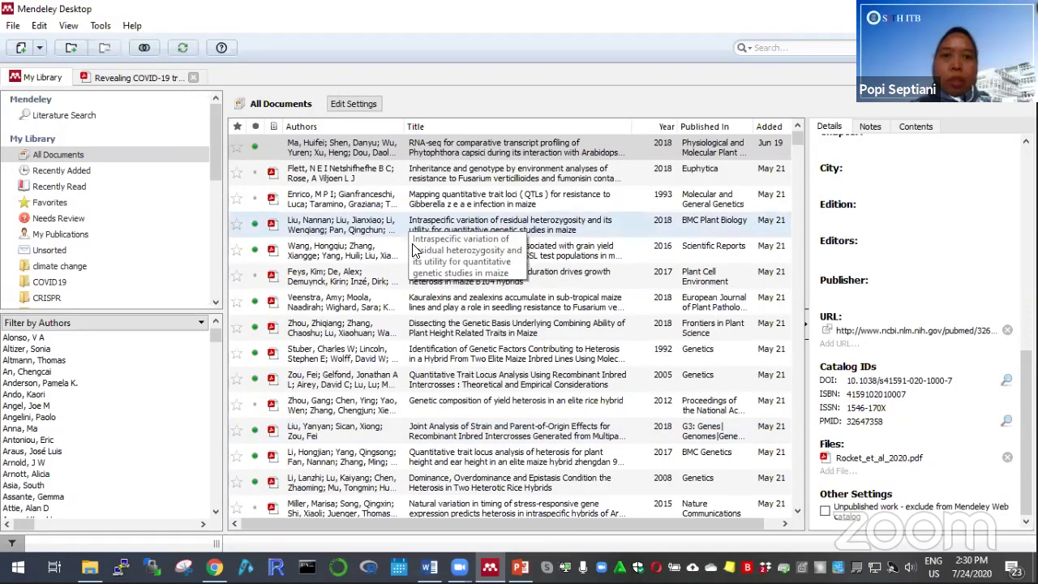
click(461, 153)
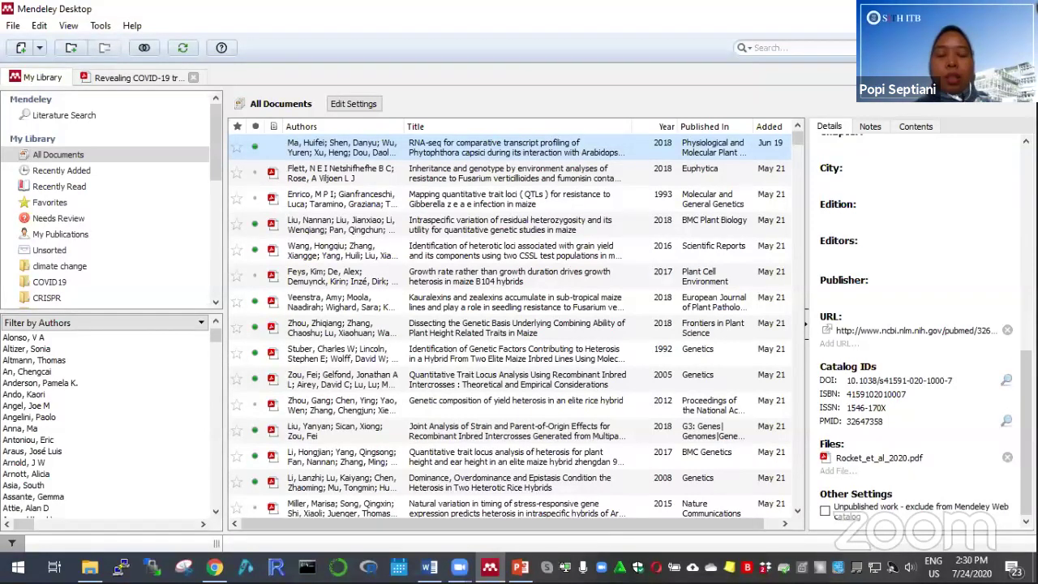
key(alt+Tab)
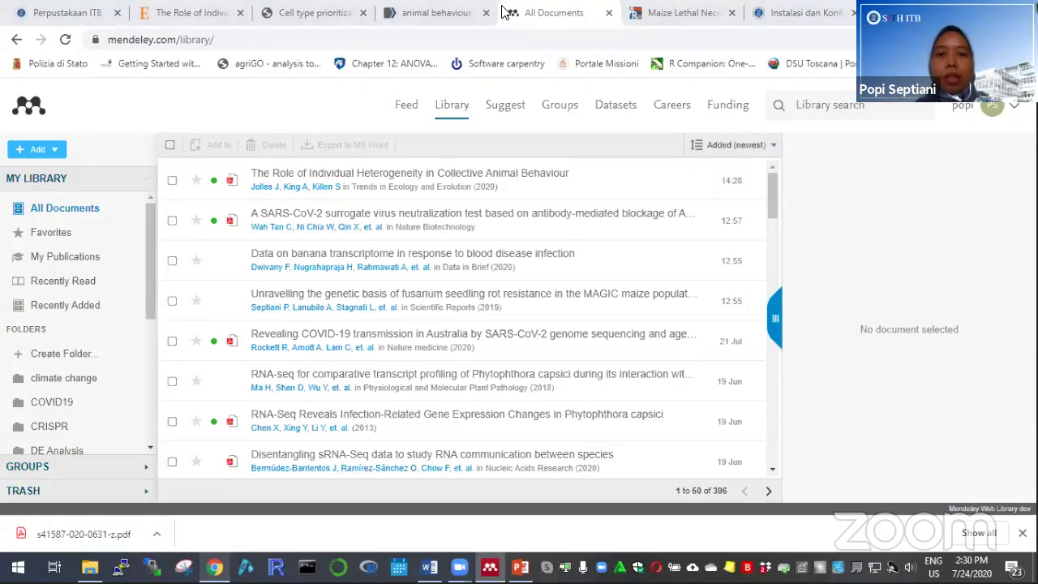
key(ctrl+shift+Tab)
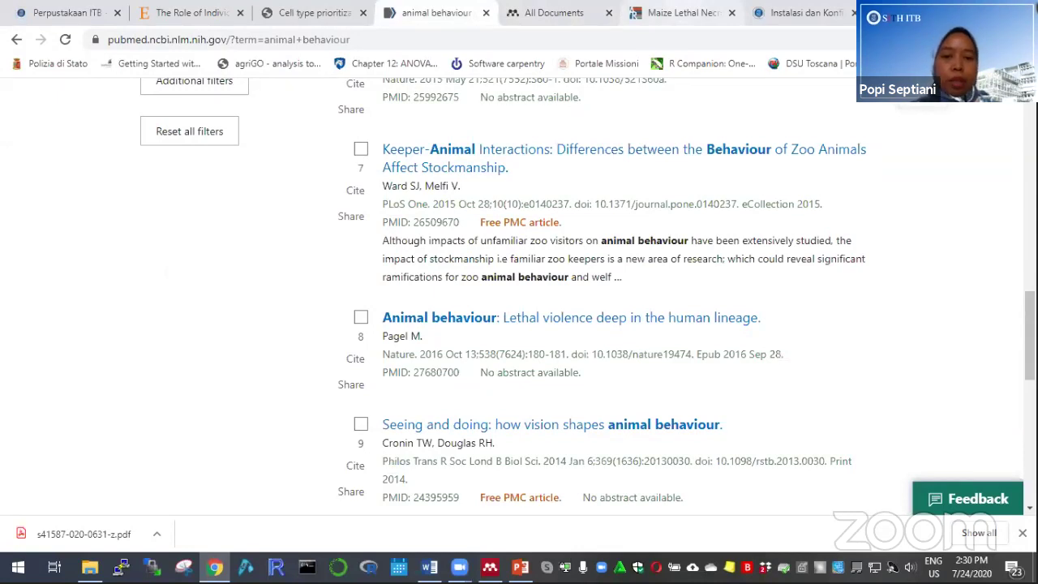
key(alt+Tab)
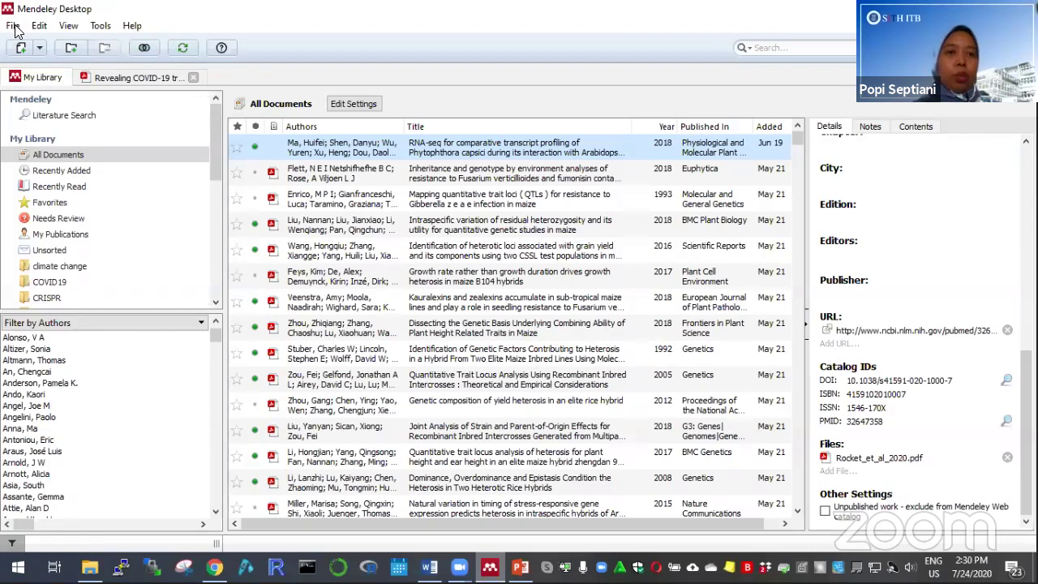
key(alt+f)
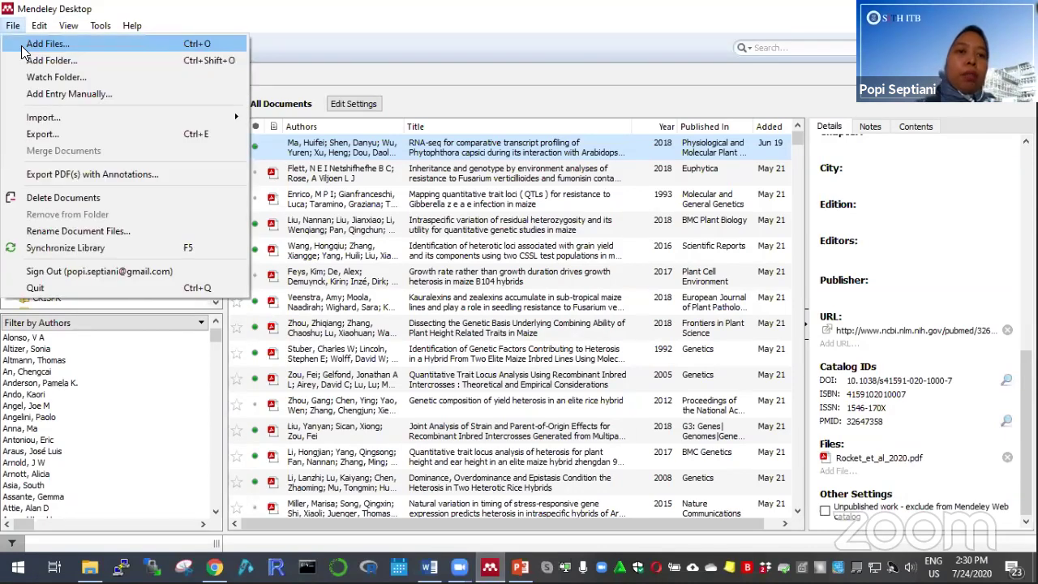
click(22, 46)
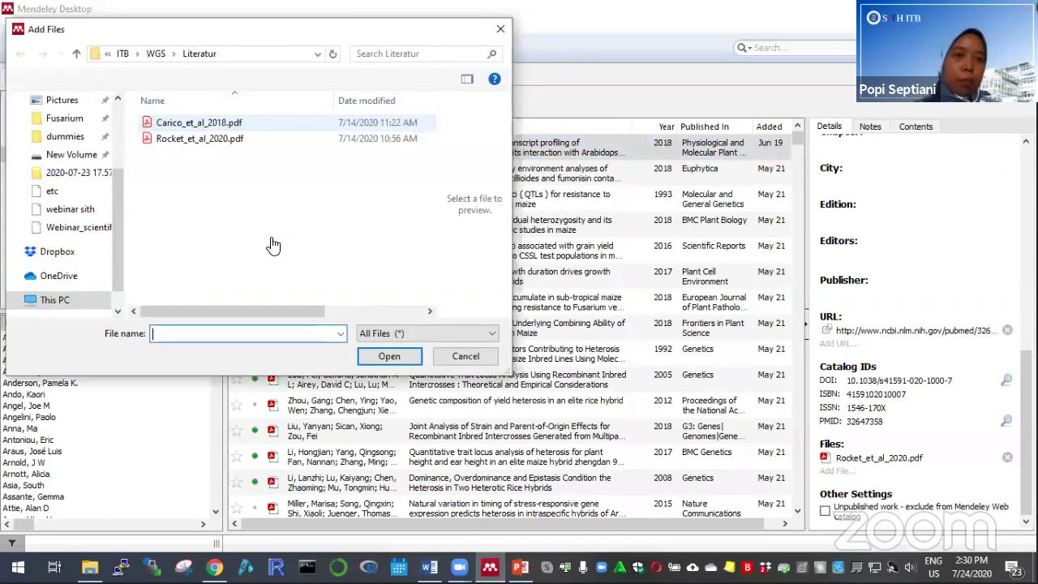
click(391, 352)
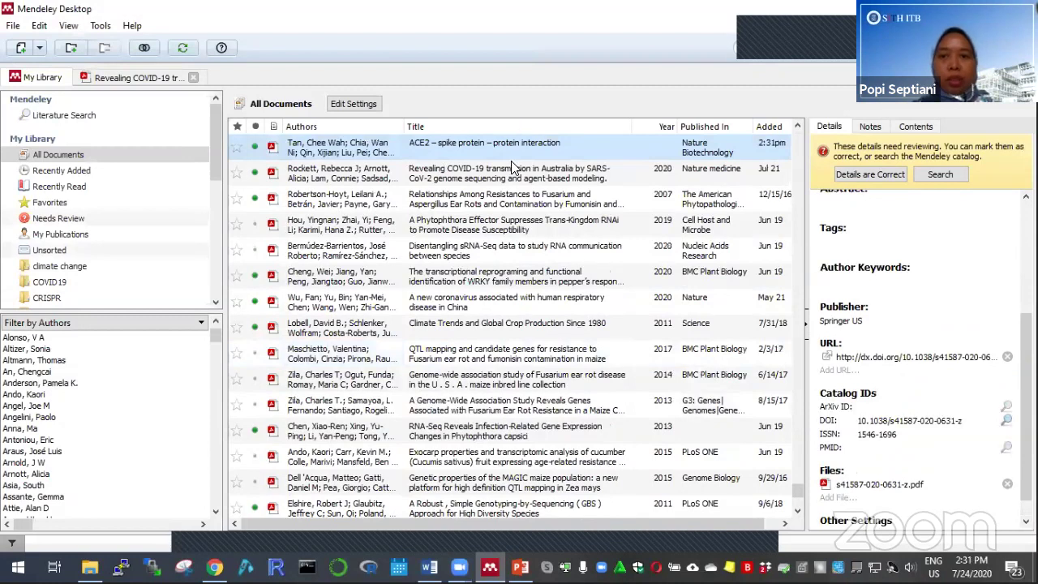
- Compare the Australian COVID-19 transmission entry with the new ACE2 – spike protein entry, checking the latter's year, volume, issue and pages fields
click(512, 168)
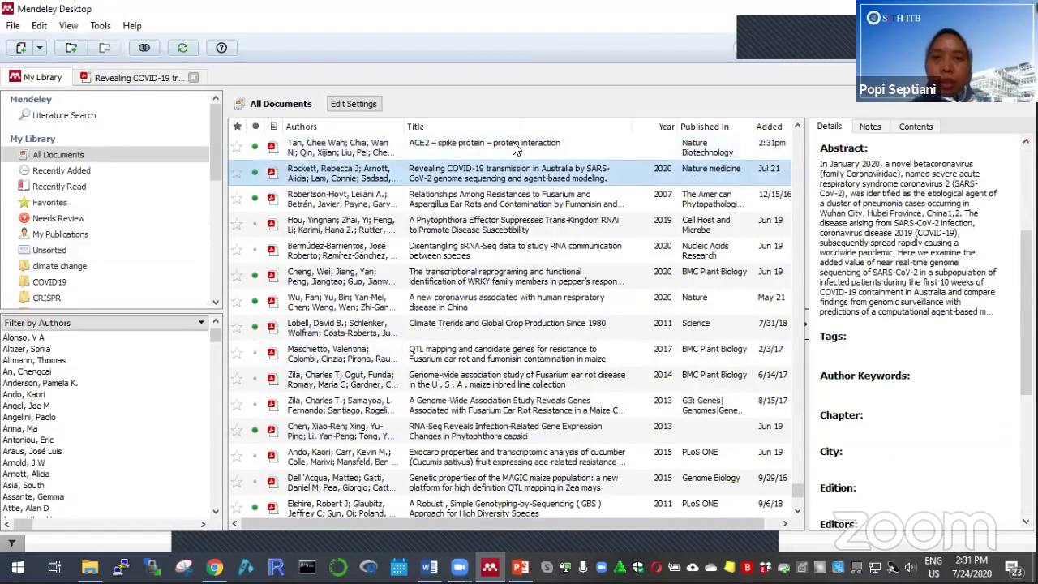
click(512, 146)
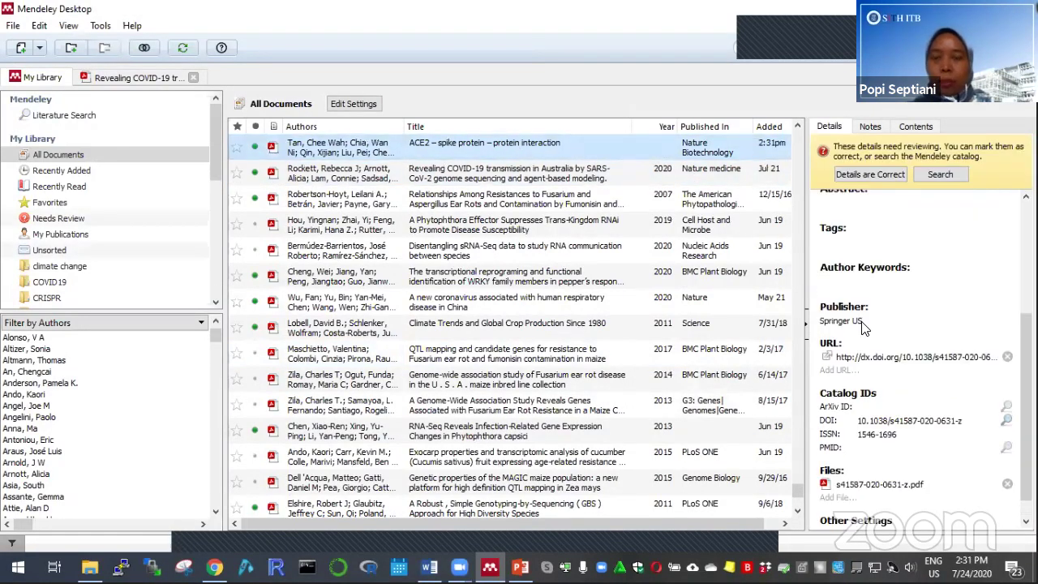
scroll(923, 329, up, 3)
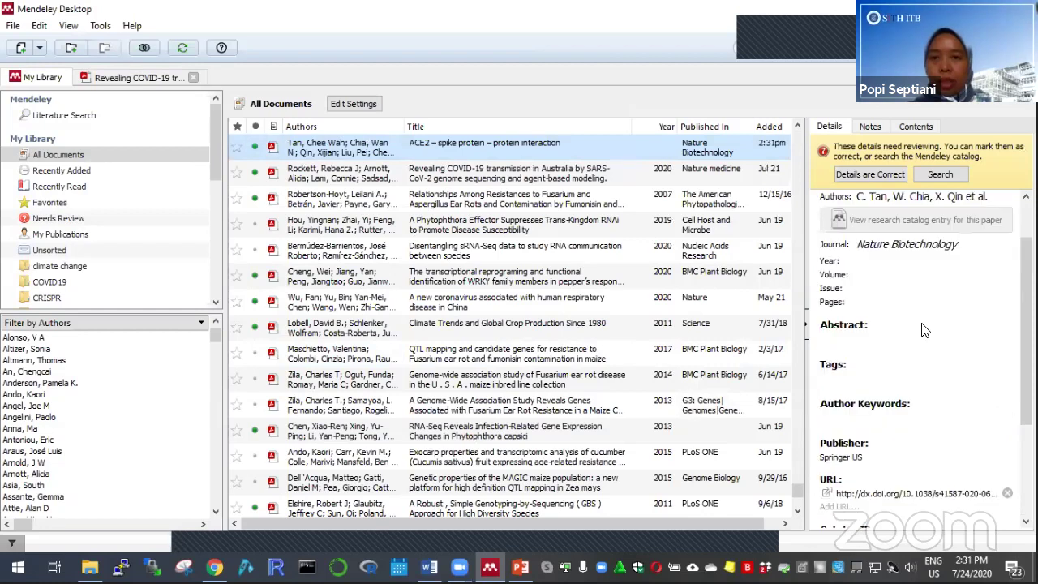
scroll(923, 329, up, 1)
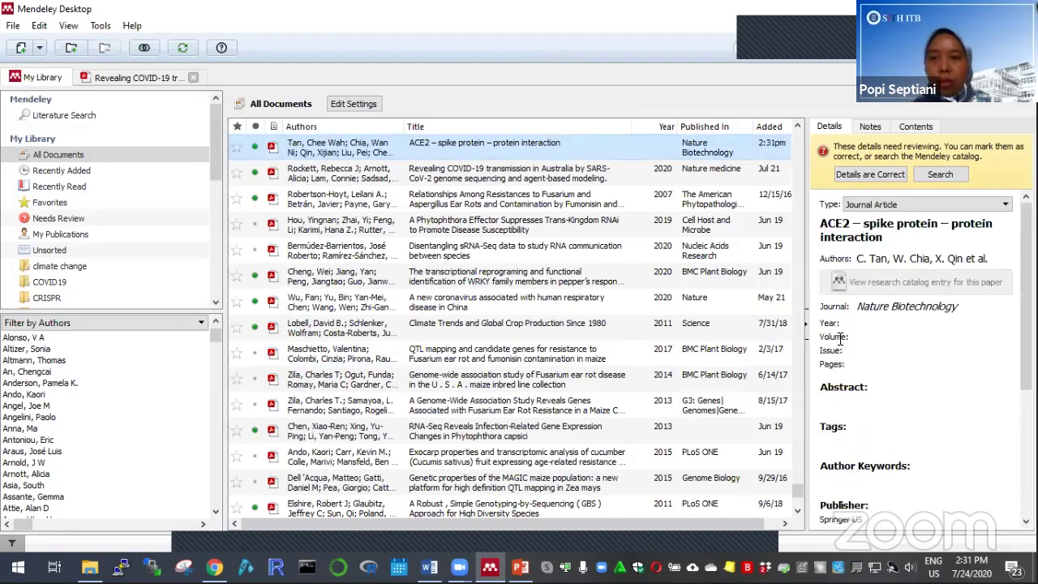
- Open the ACE2 – spike protein paper's PDF and examine its first page for the missing publication details
double_click(526, 150)
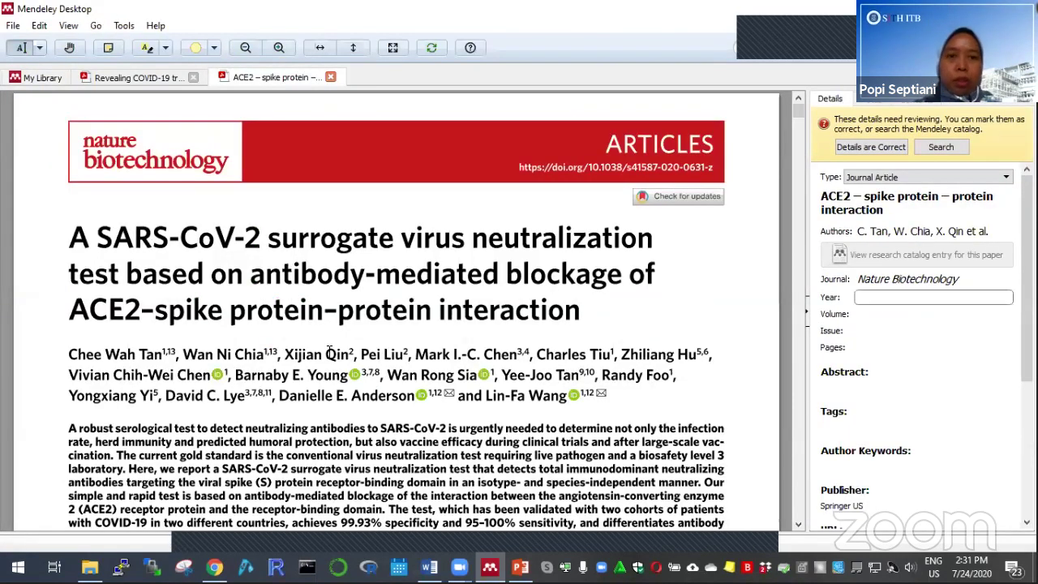
scroll(328, 350, down, 1)
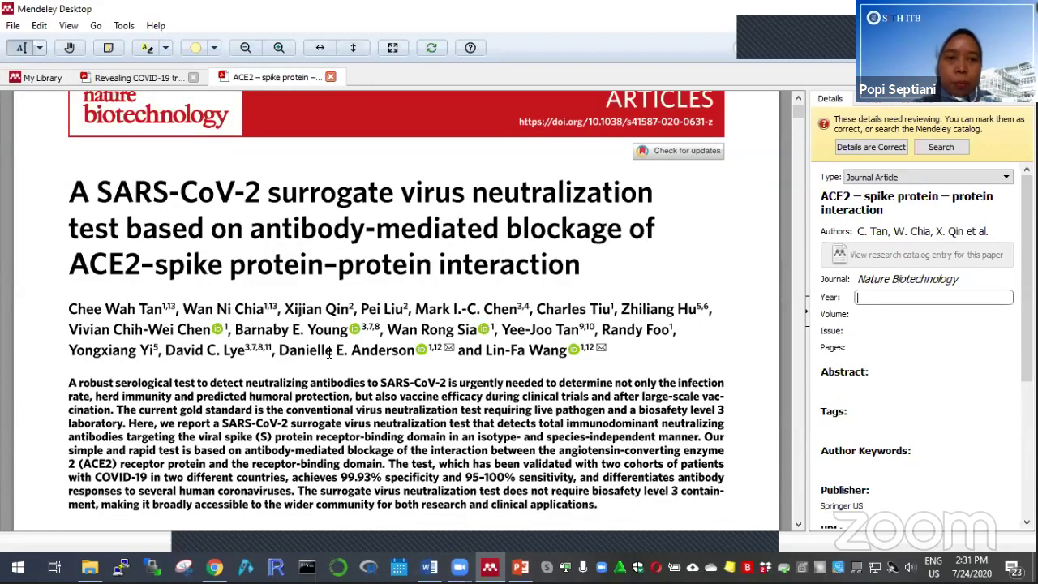
scroll(328, 349, down, 10)
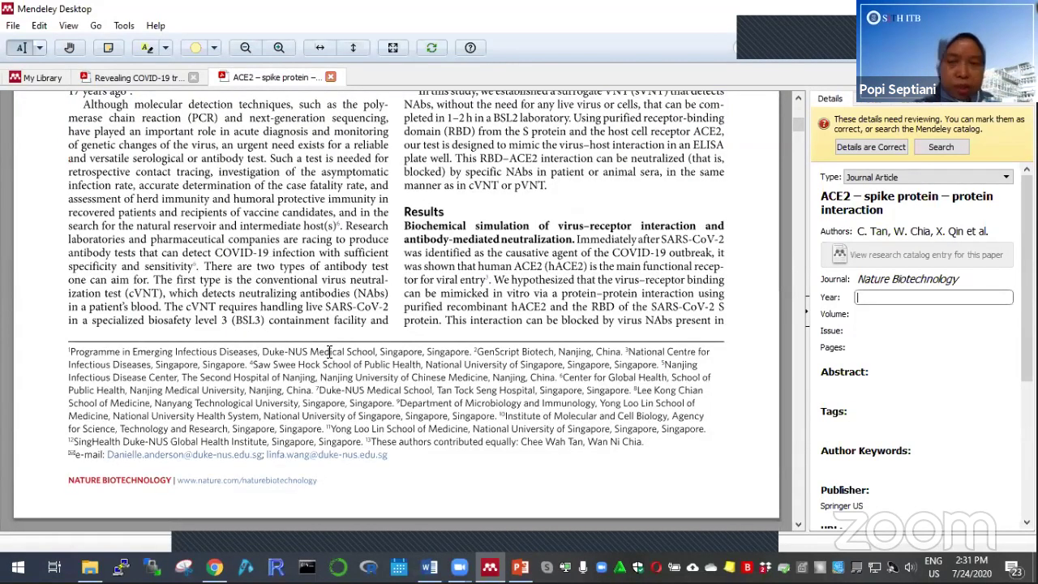
scroll(328, 349, up, 10)
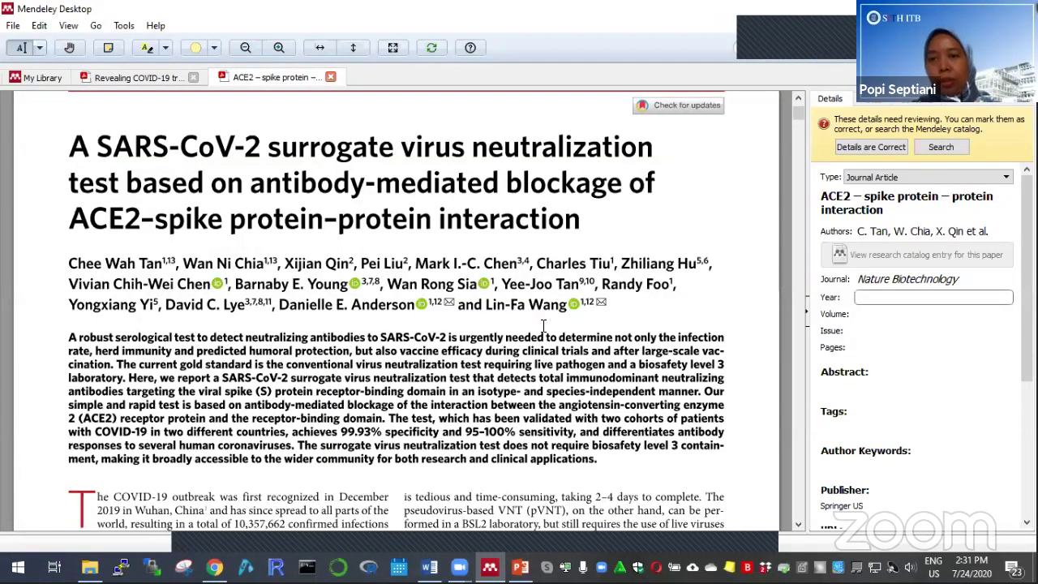
scroll(388, 297, up, 2)
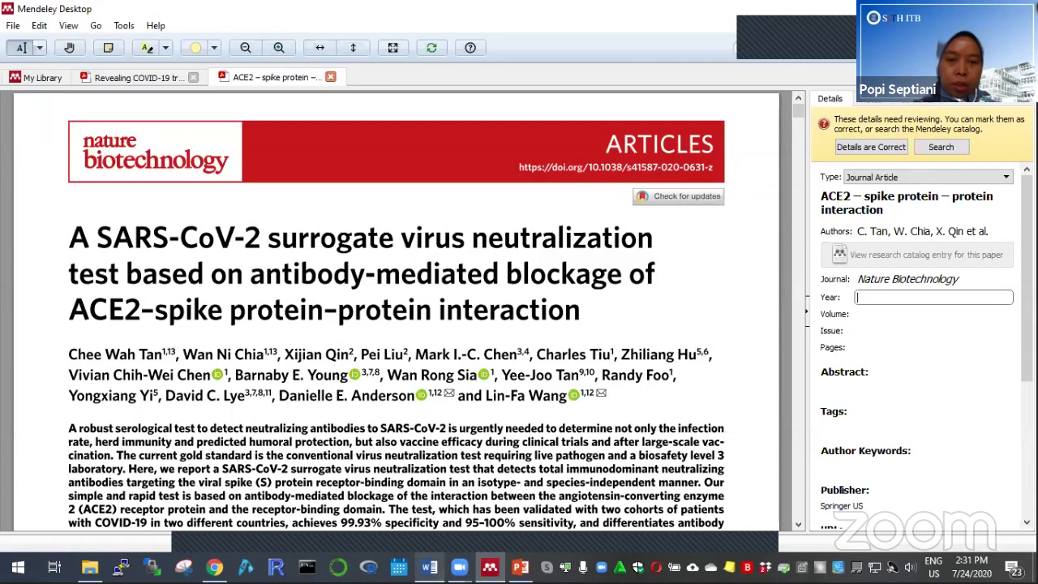
- Switch to contoh mendeley.docx in Word, show the Mendeley citation tools and place the insertion point after "complex traits" under Single Ref
key(alt+Tab)
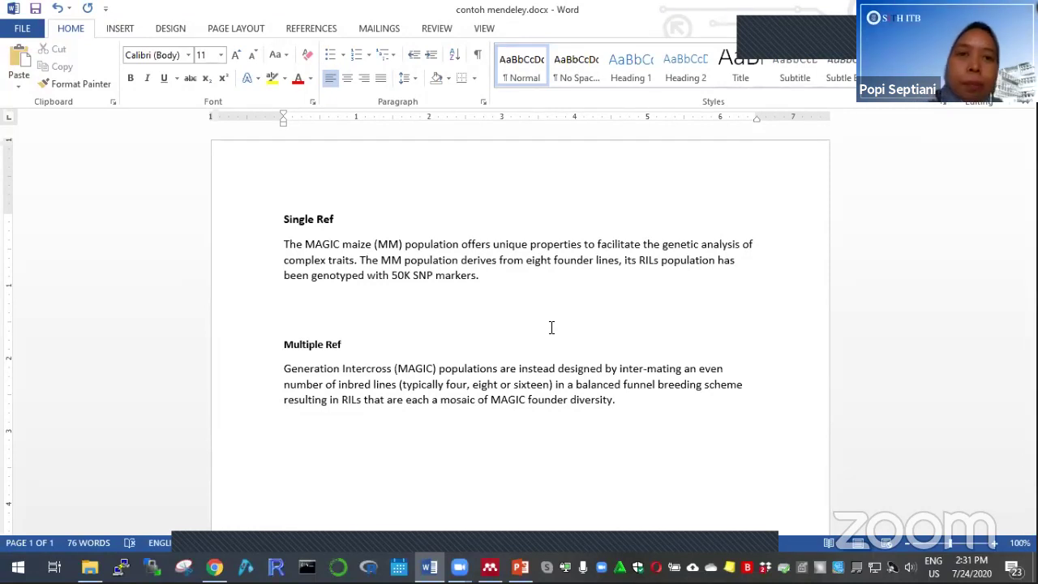
key(alt+s)
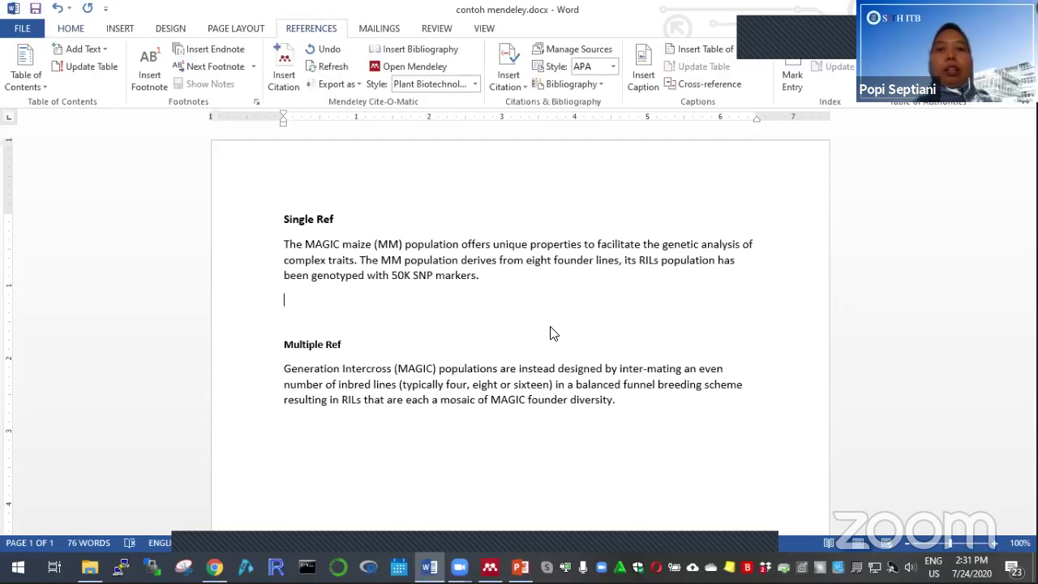
click(293, 55)
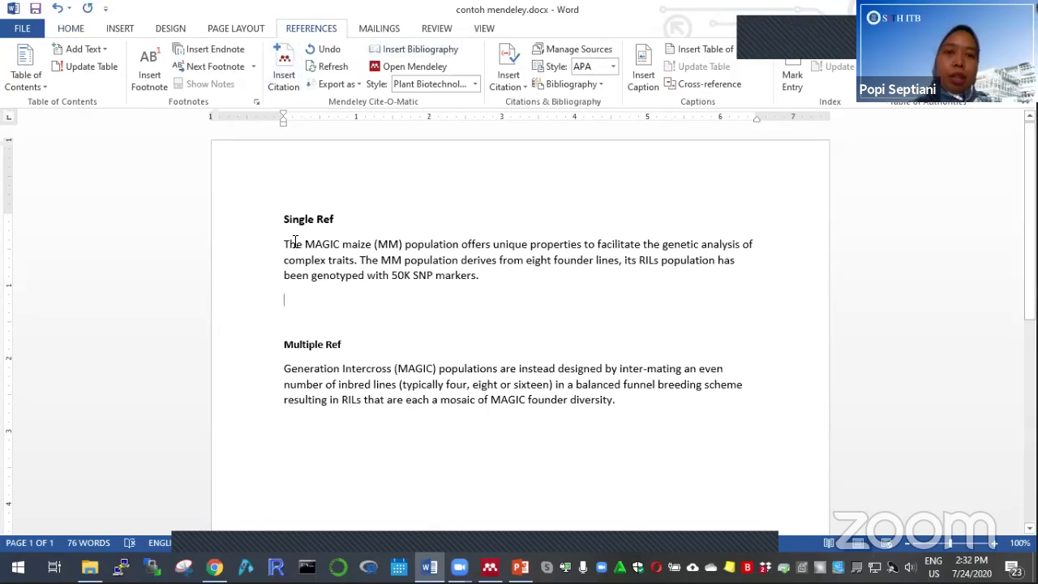
key(shift+Right)
key(shift+Right)
key(shift+Right)
key(shift+Right)
key(shift+Right)
key(shift+Right)
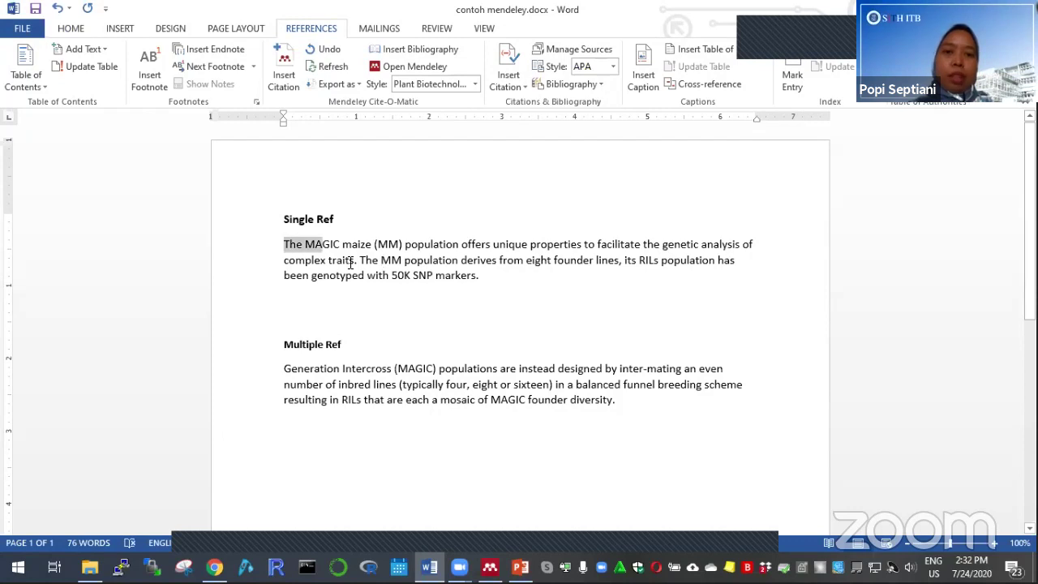
shift+click(356, 261)
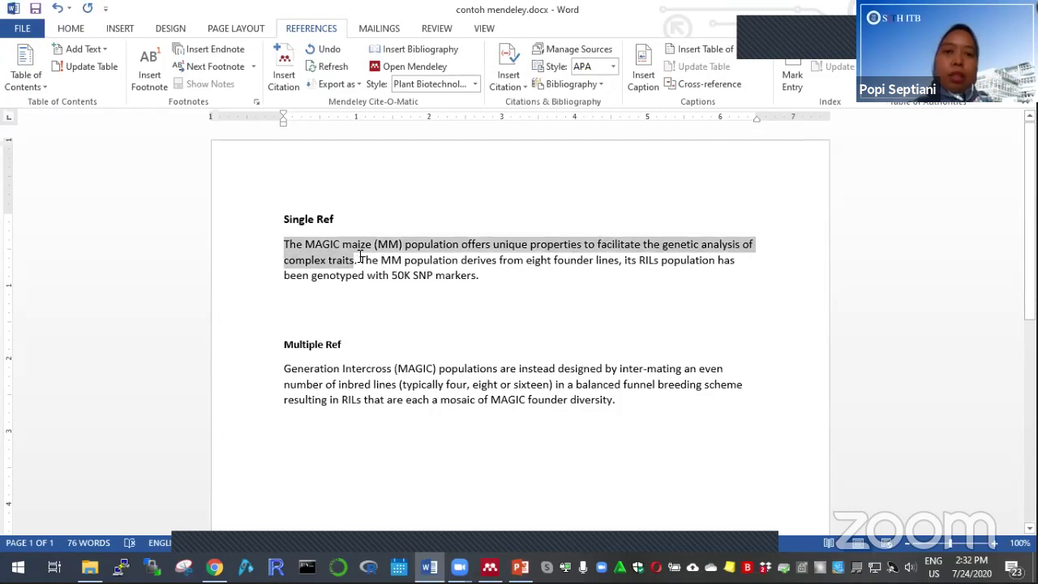
key(Right)
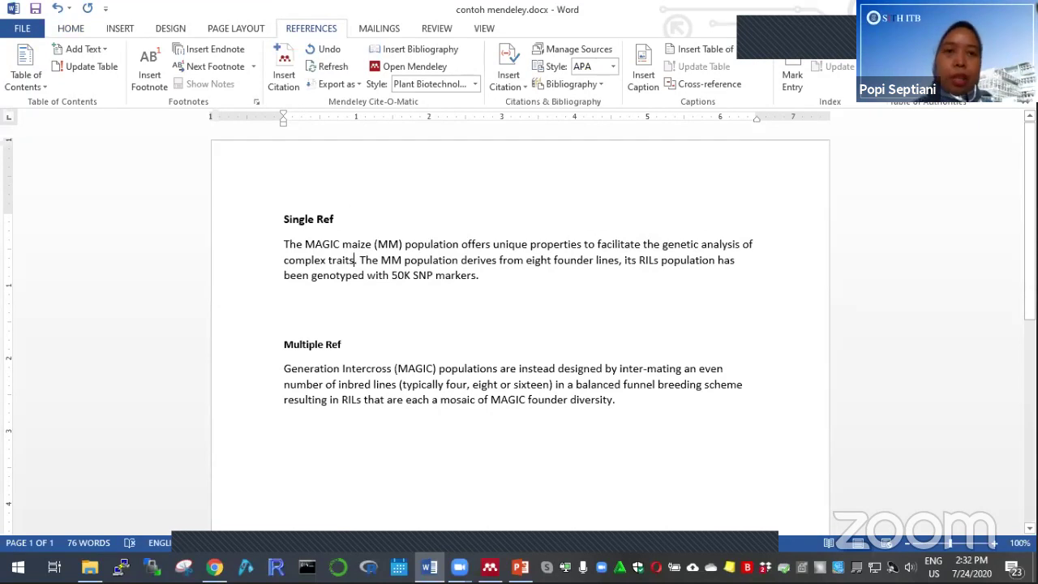
- Search My Library by author surname and cite the 2015 Genome Biology paper "Genetic properties of the MAGIC maize population" after "complex traits"
click(284, 70)
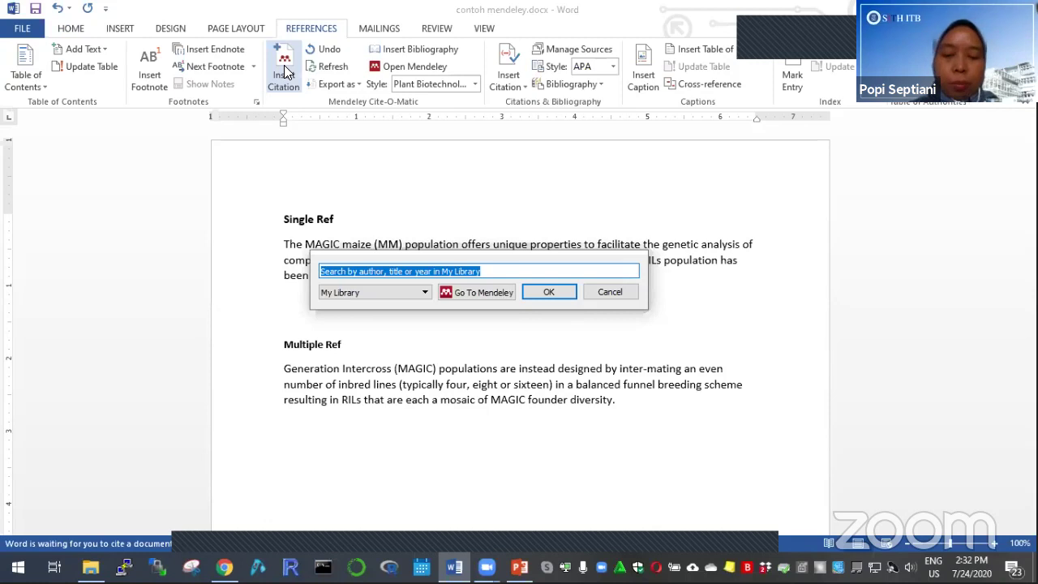
text(dell)
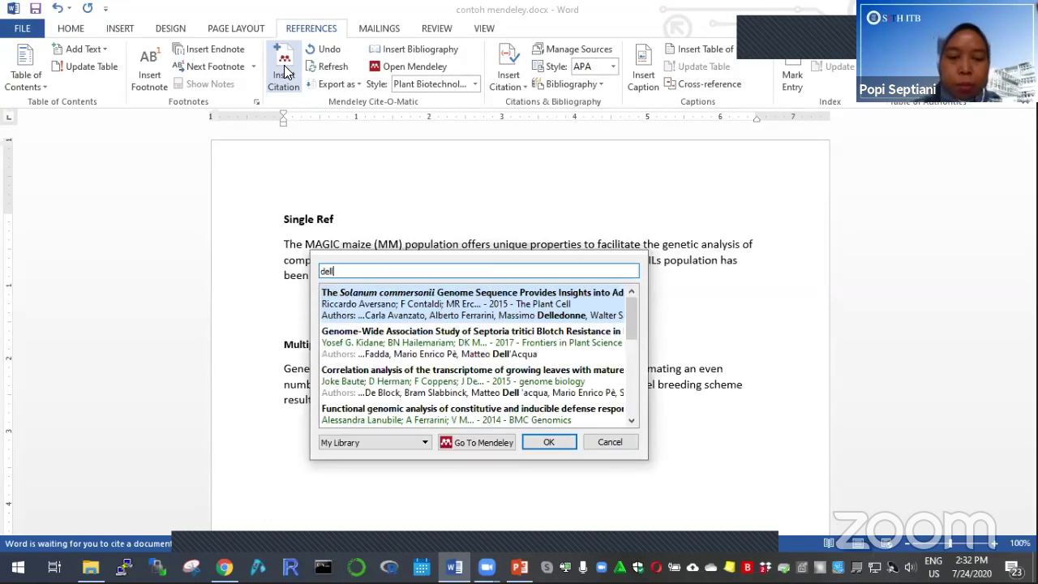
text('acqu)
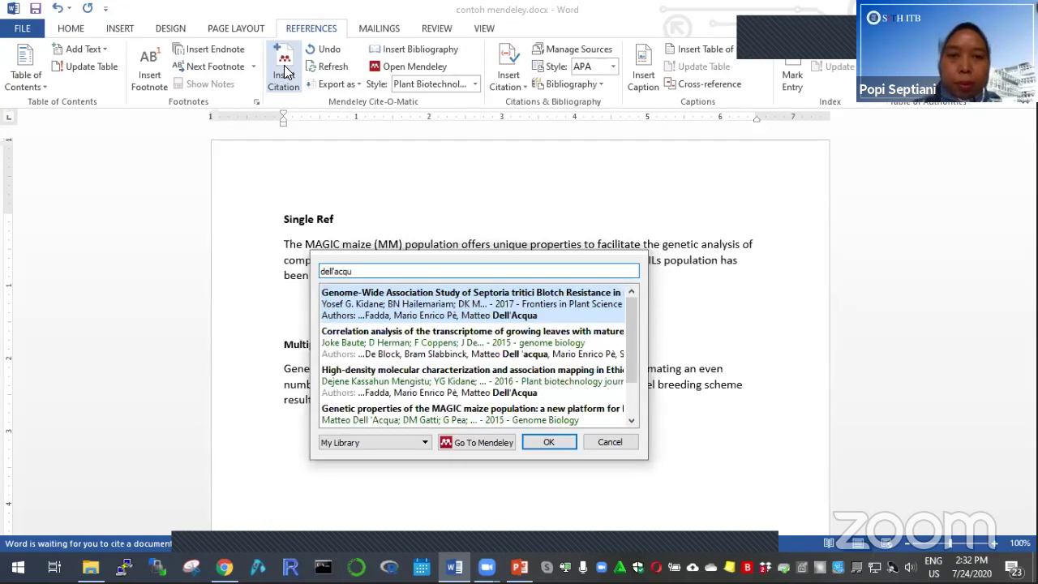
click(387, 418)
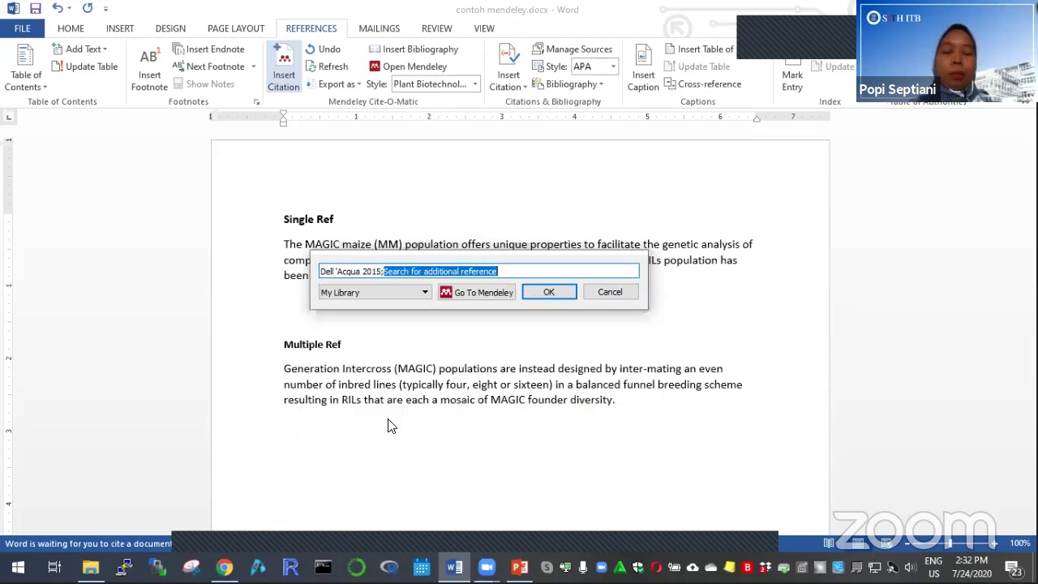
click(550, 296)
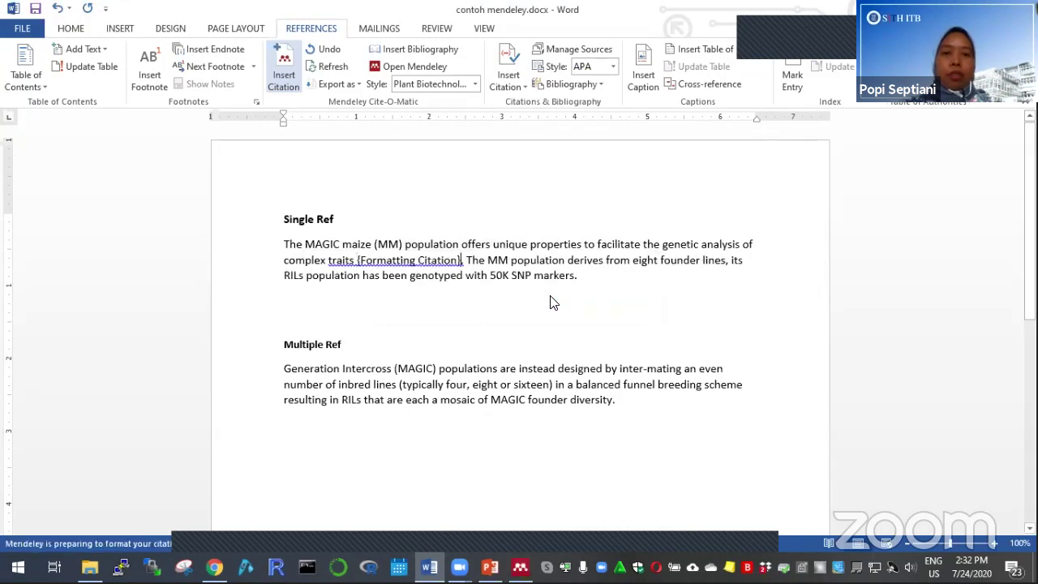
- Insert a Mendeley citation of the 2011 PLoS ONE paper on a large maize SNP genotyping array after "50K SNP markers"
click(592, 276)
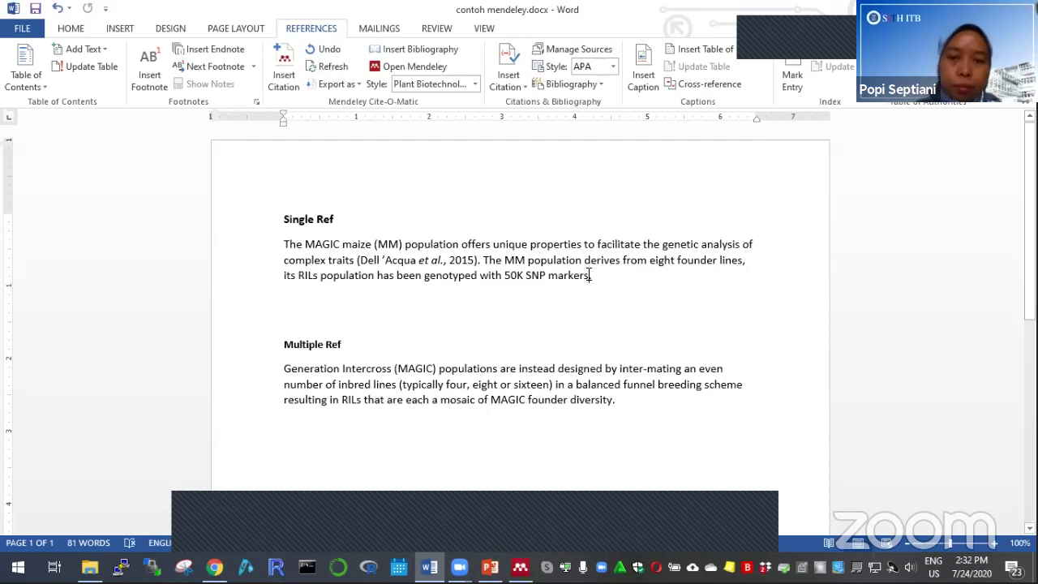
key(alt+m)
text(ga)
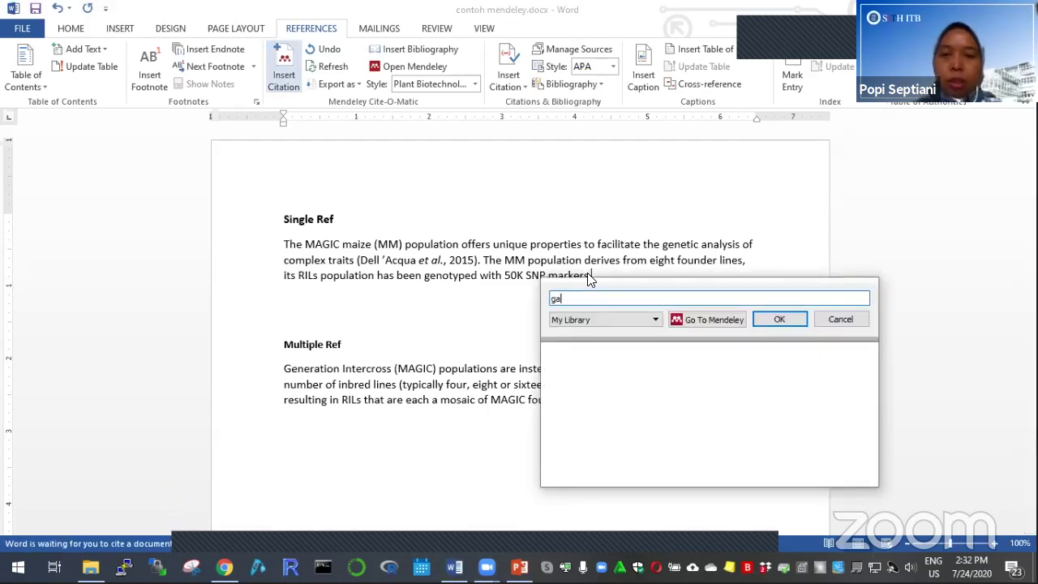
text(nal)
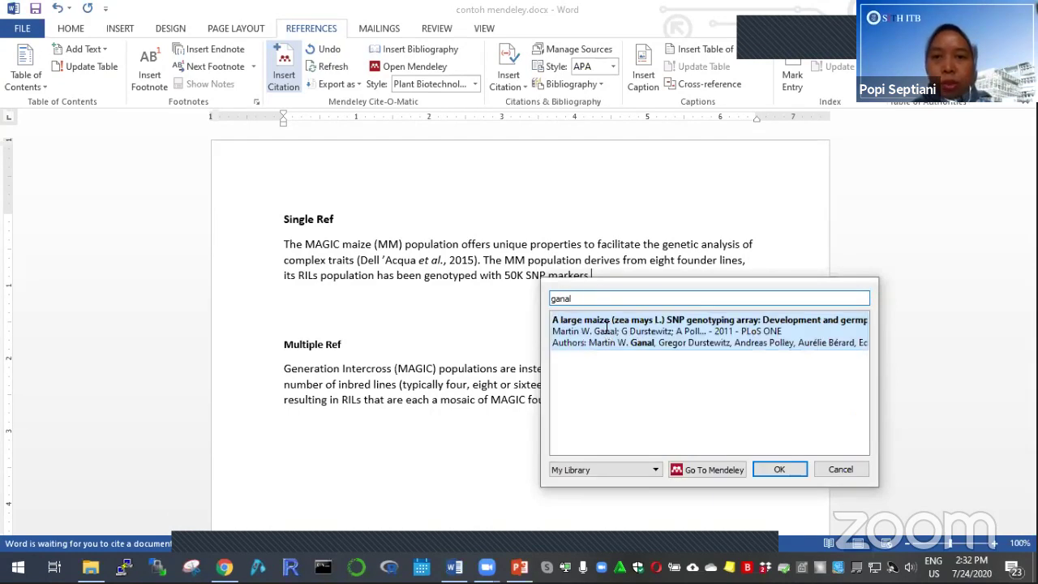
click(619, 318)
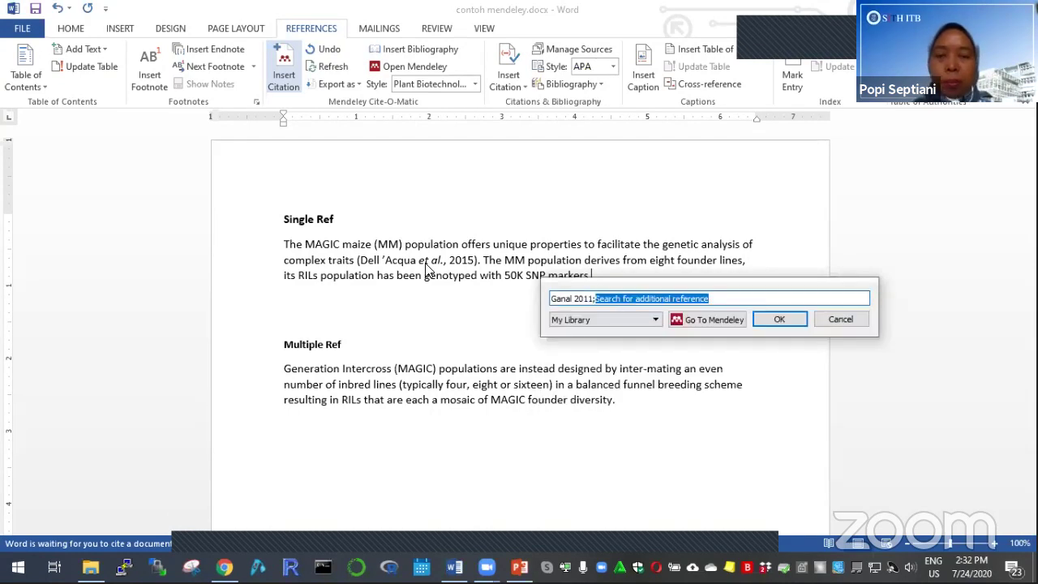
click(777, 321)
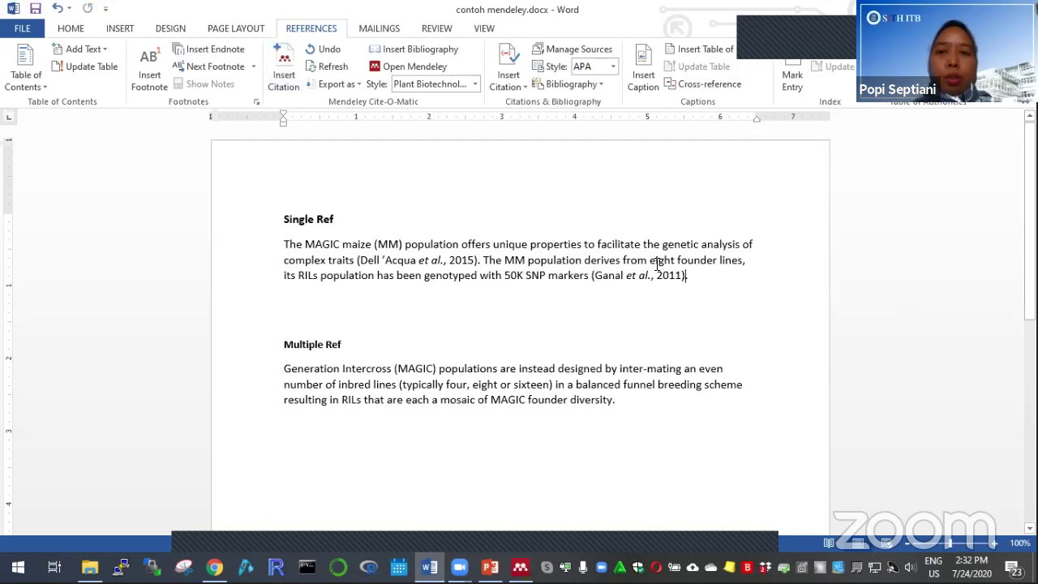
- Place the insertion point on a new empty line below the Multiple Ref paragraph
drag(284, 243, 290, 307)
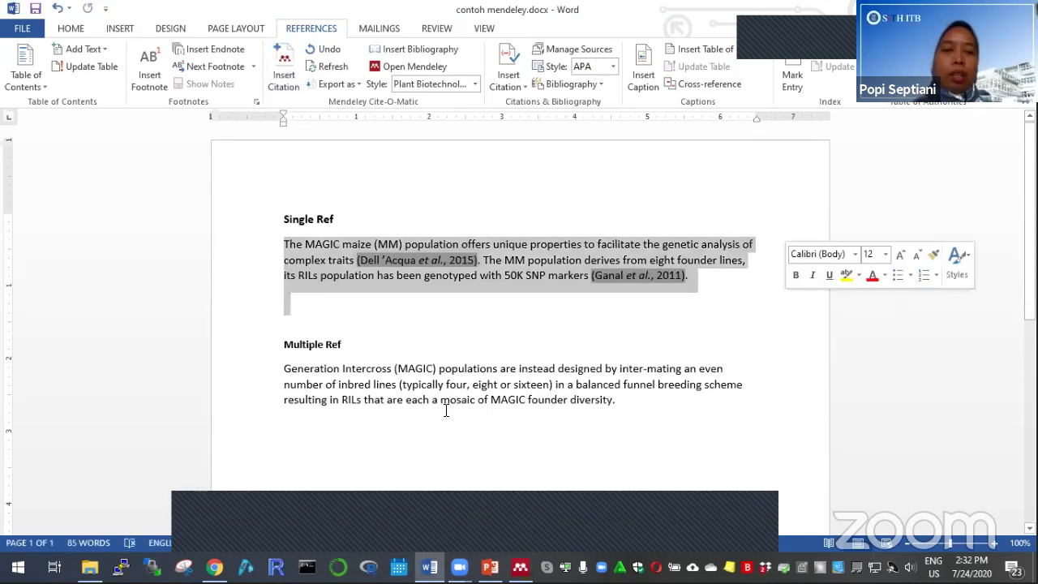
click(445, 411)
key(Return)
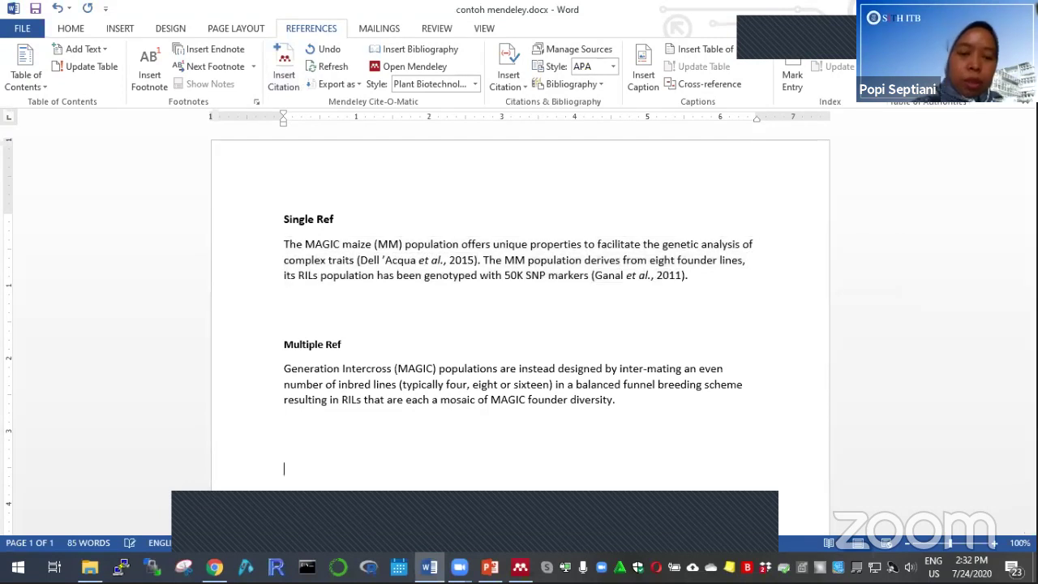